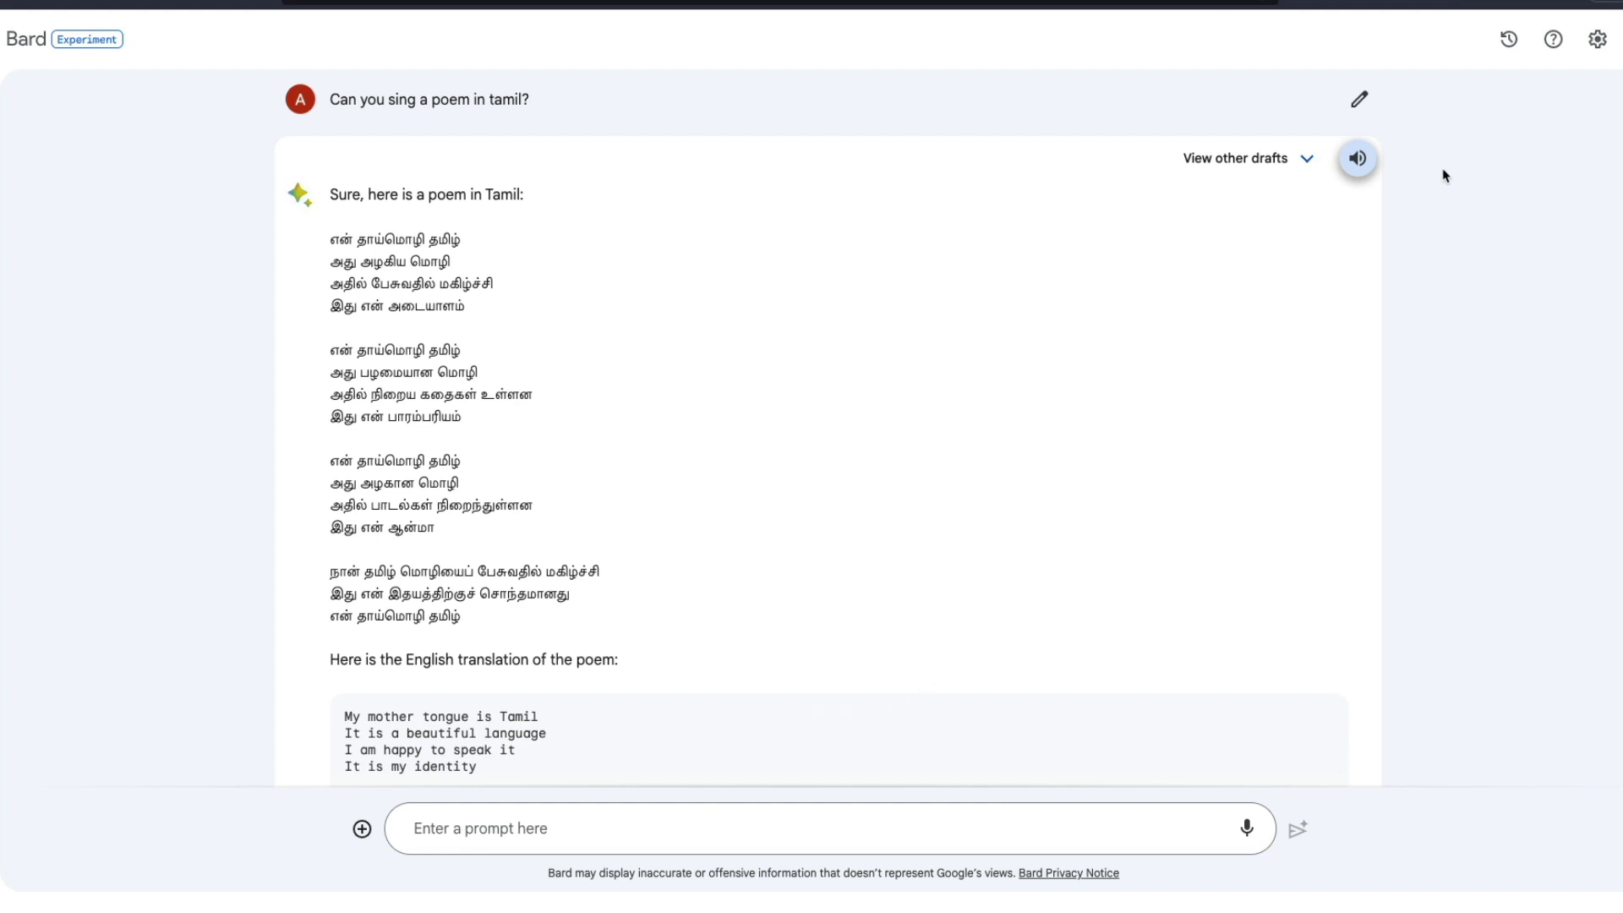
Listen to the Tamil poem response read aloud, then stop the playback.
left_click(1357, 162)
left_click(1358, 162)
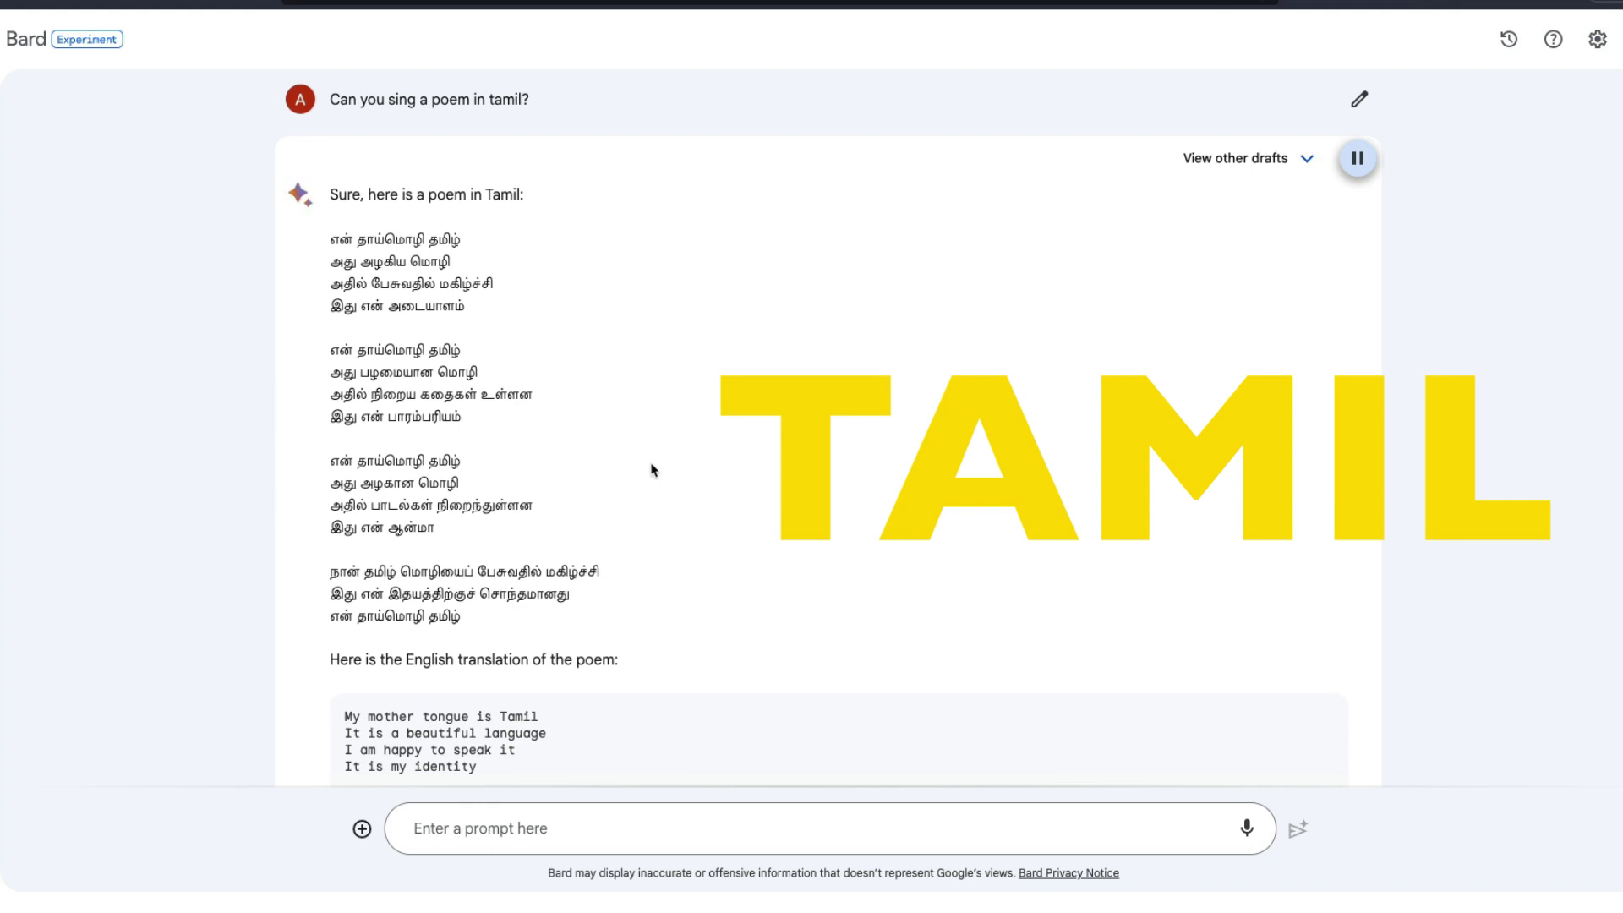
left_click(1356, 161)
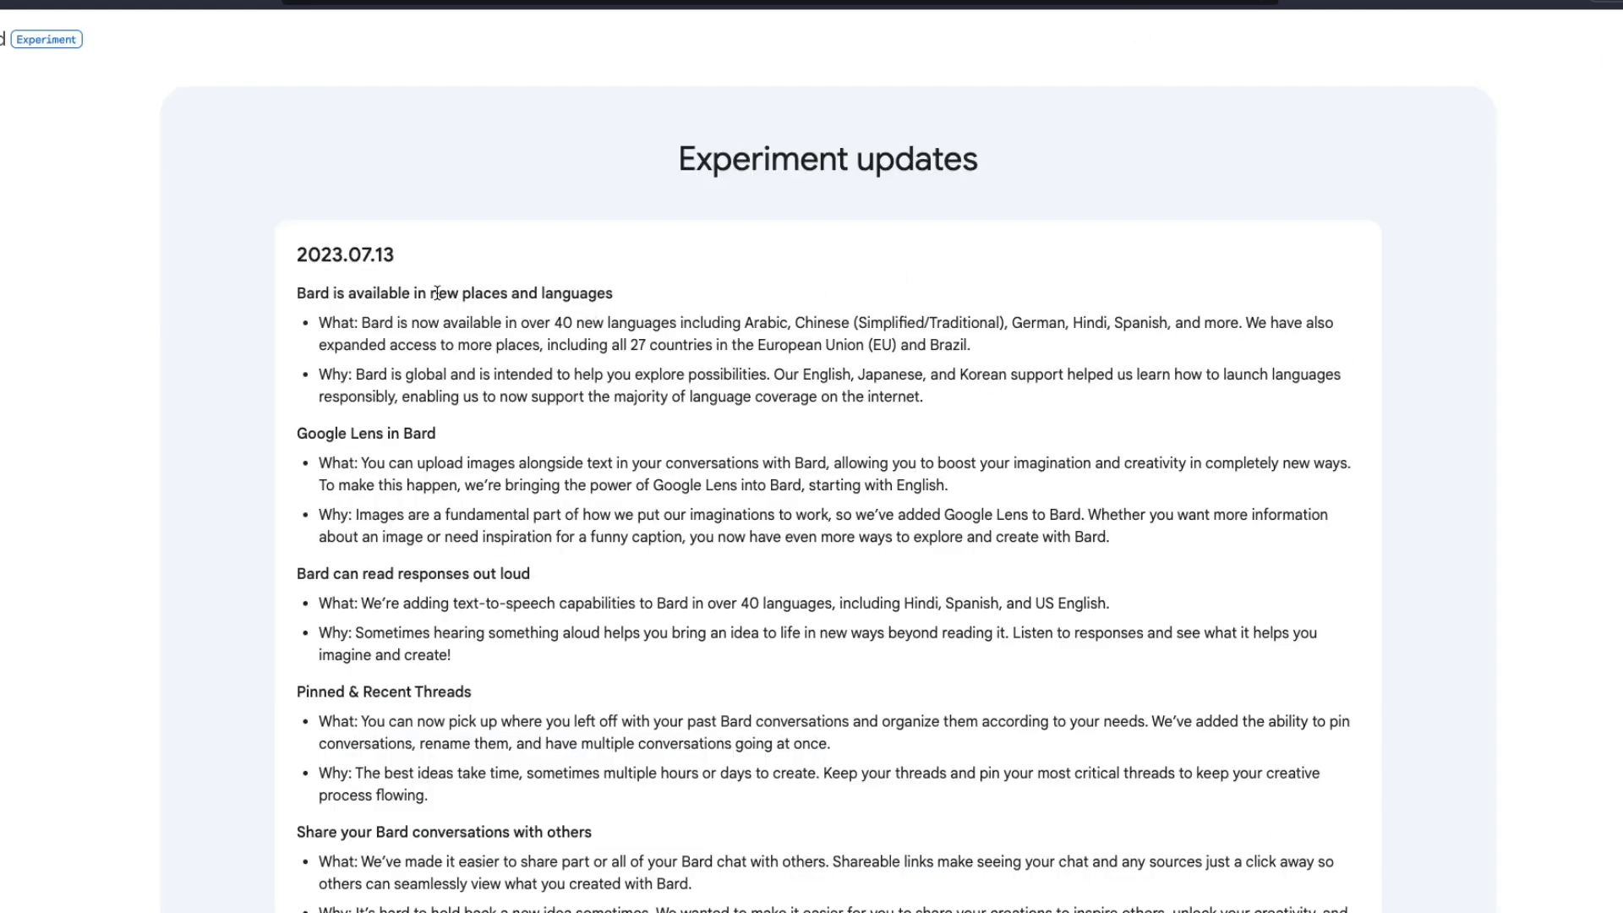
Read the 2023.07.13 update on new places and languages, highlighting the passages on languages and supported countries.
left_click_drag(429, 293, 621, 292)
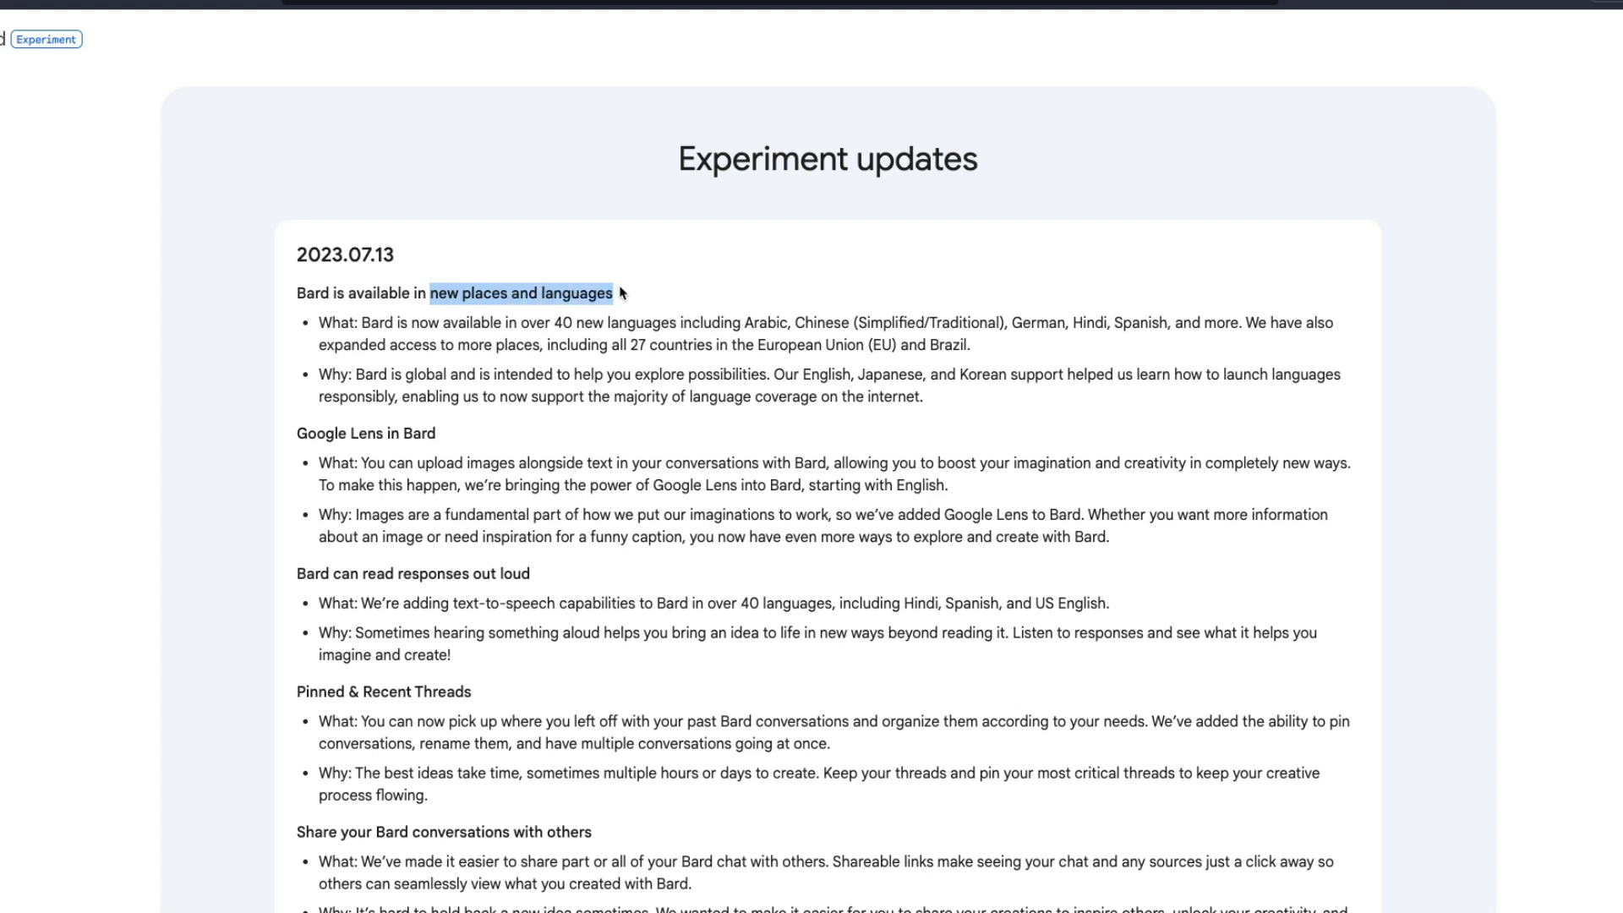
left_click(622, 293)
left_click_drag(554, 322, 1029, 359)
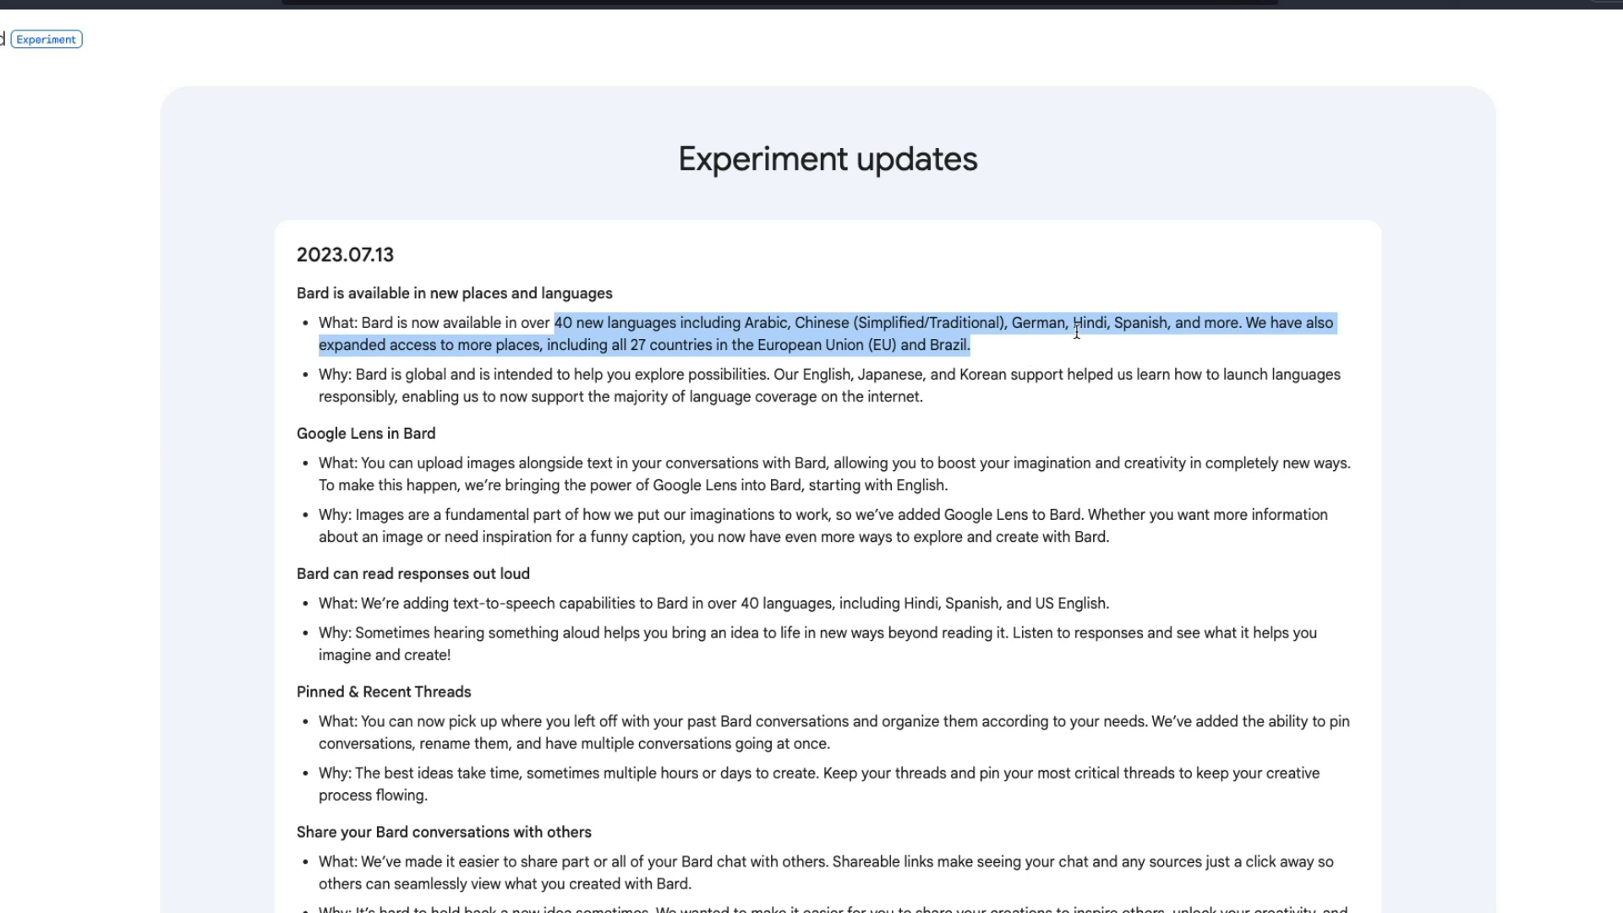
left_click(606, 345)
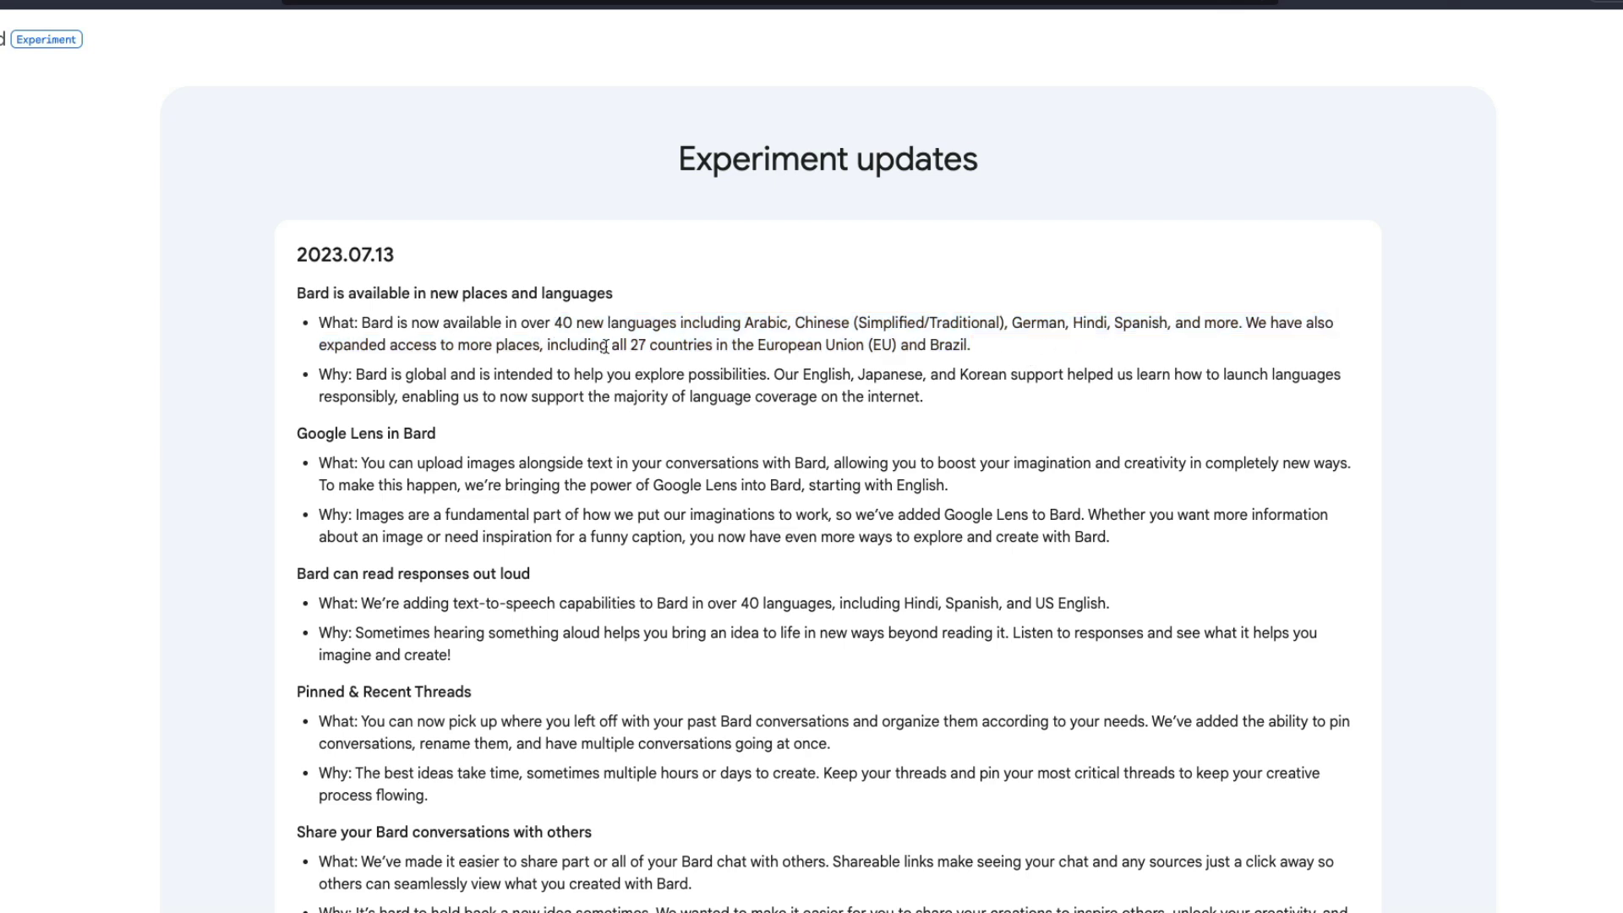
left_click_drag(628, 346, 1056, 354)
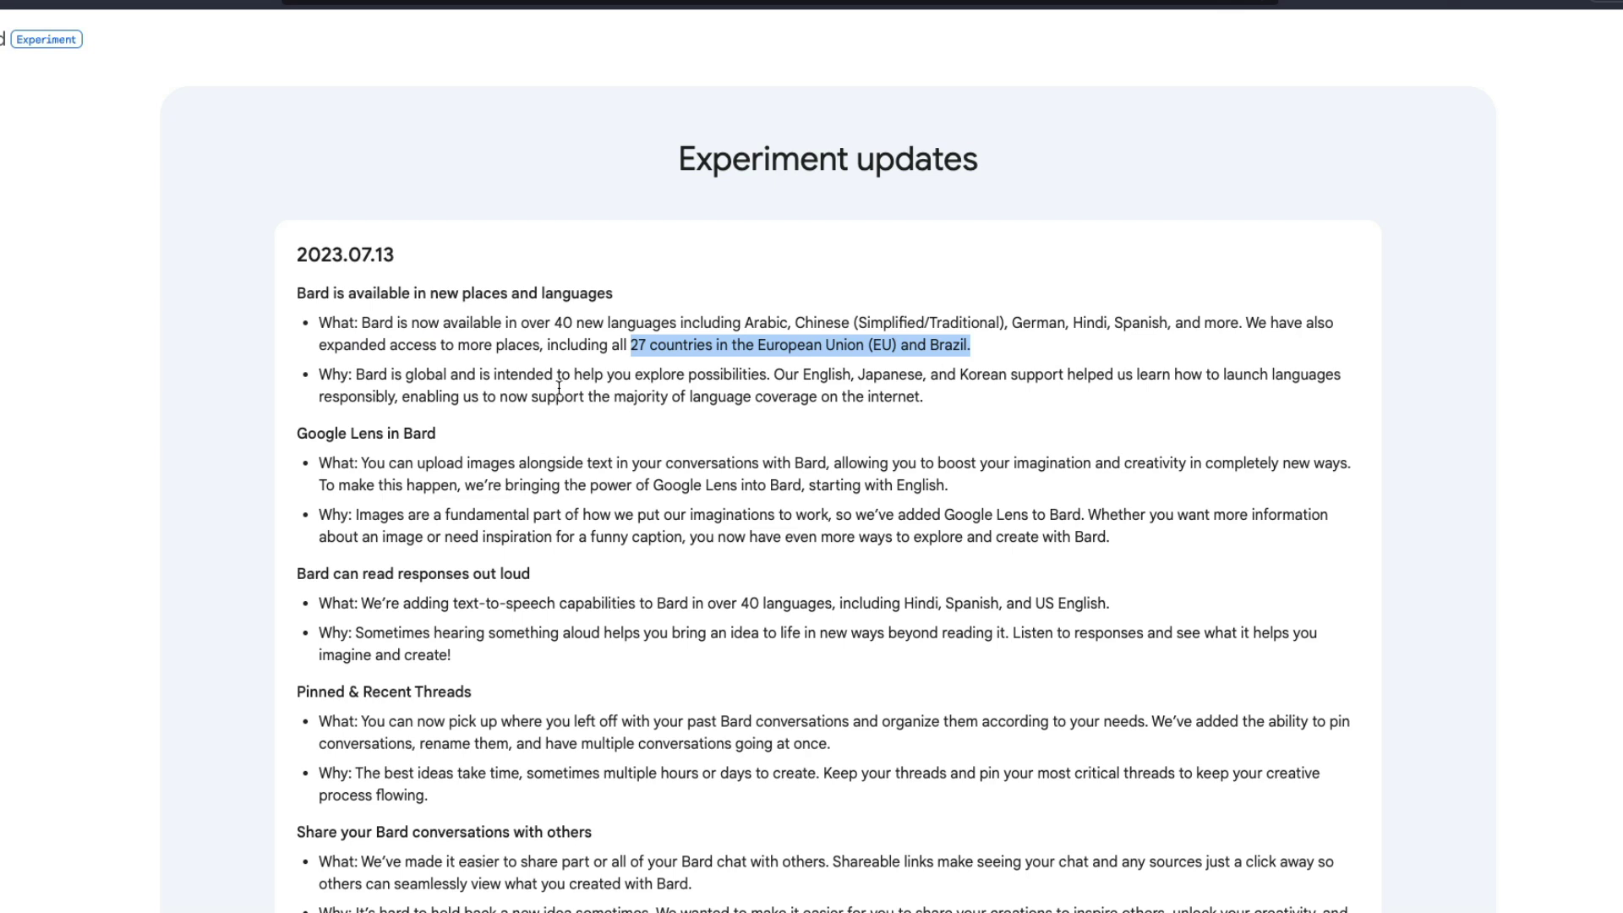
Review the remaining 2023.07.13 updates, highlighting Google Lens, reading responses out loud, modifying responses and exporting Python code to Replit.
left_click_drag(296, 433, 450, 434)
left_click_drag(553, 578, 283, 584)
scroll(640, 571, "down", 2)
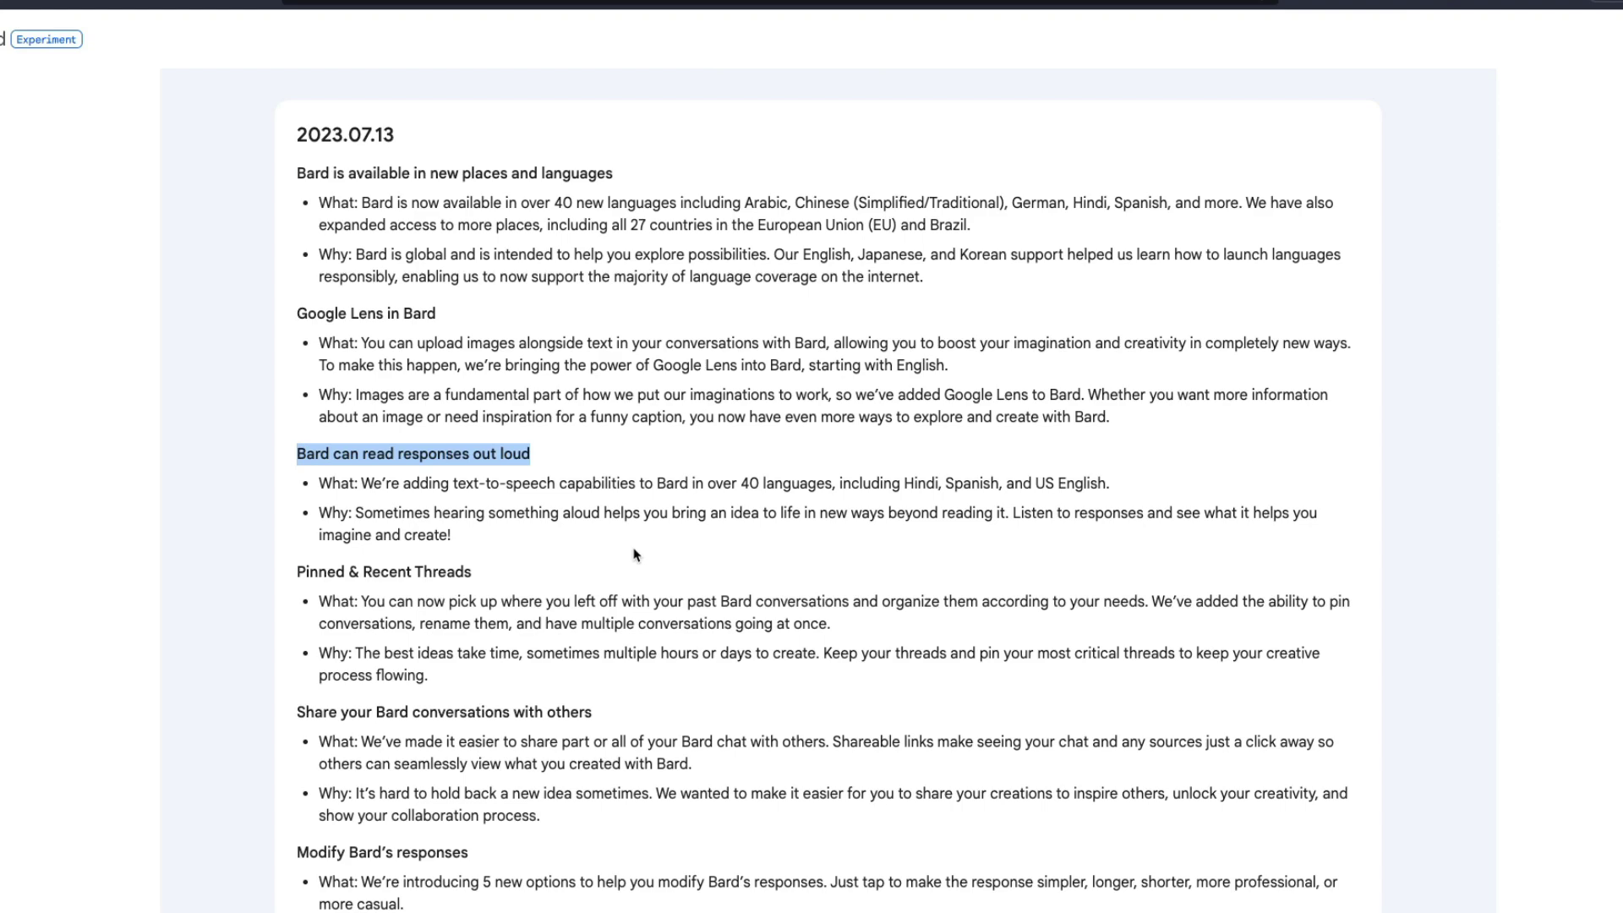
scroll(634, 550, "down", 3)
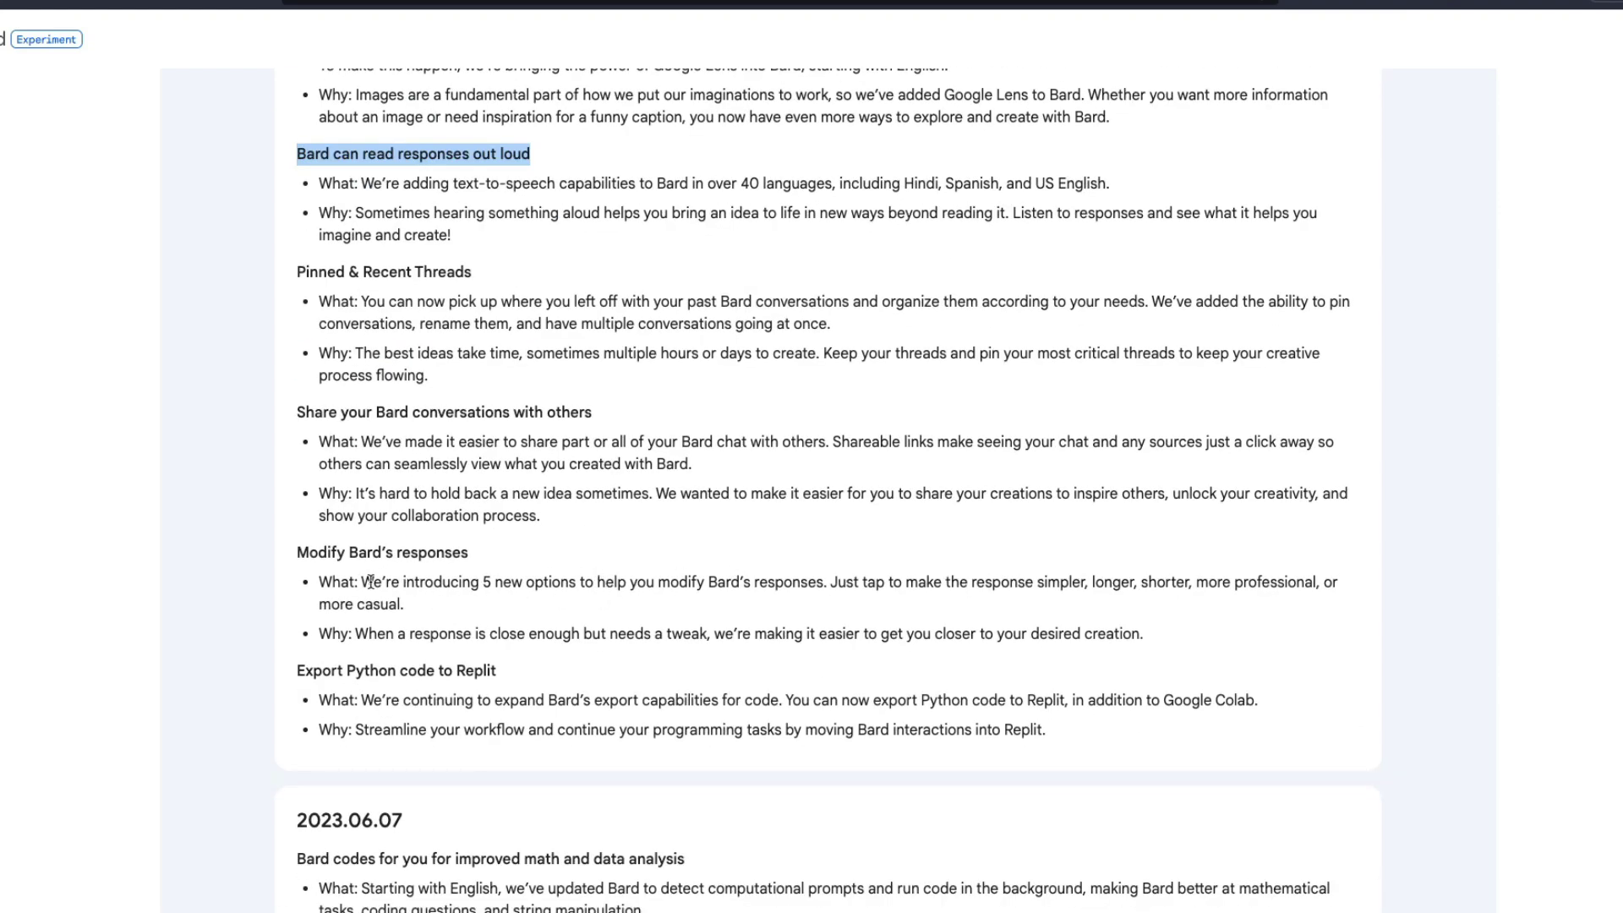
left_click_drag(361, 584, 990, 600)
left_click(991, 600)
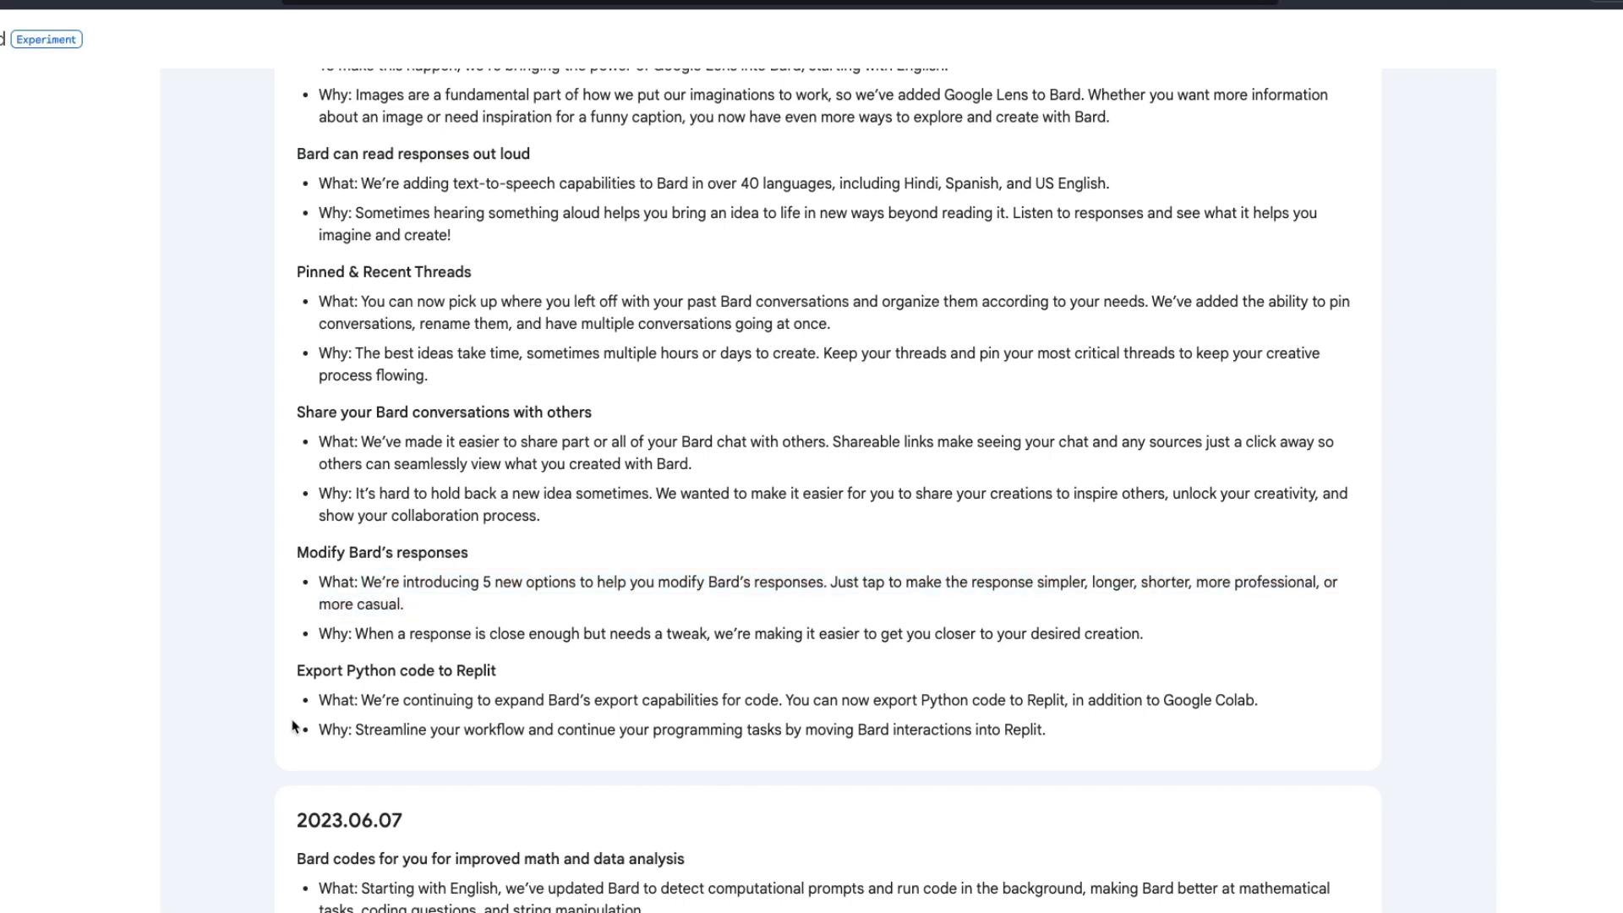
left_click_drag(345, 670, 546, 674)
left_click(547, 673)
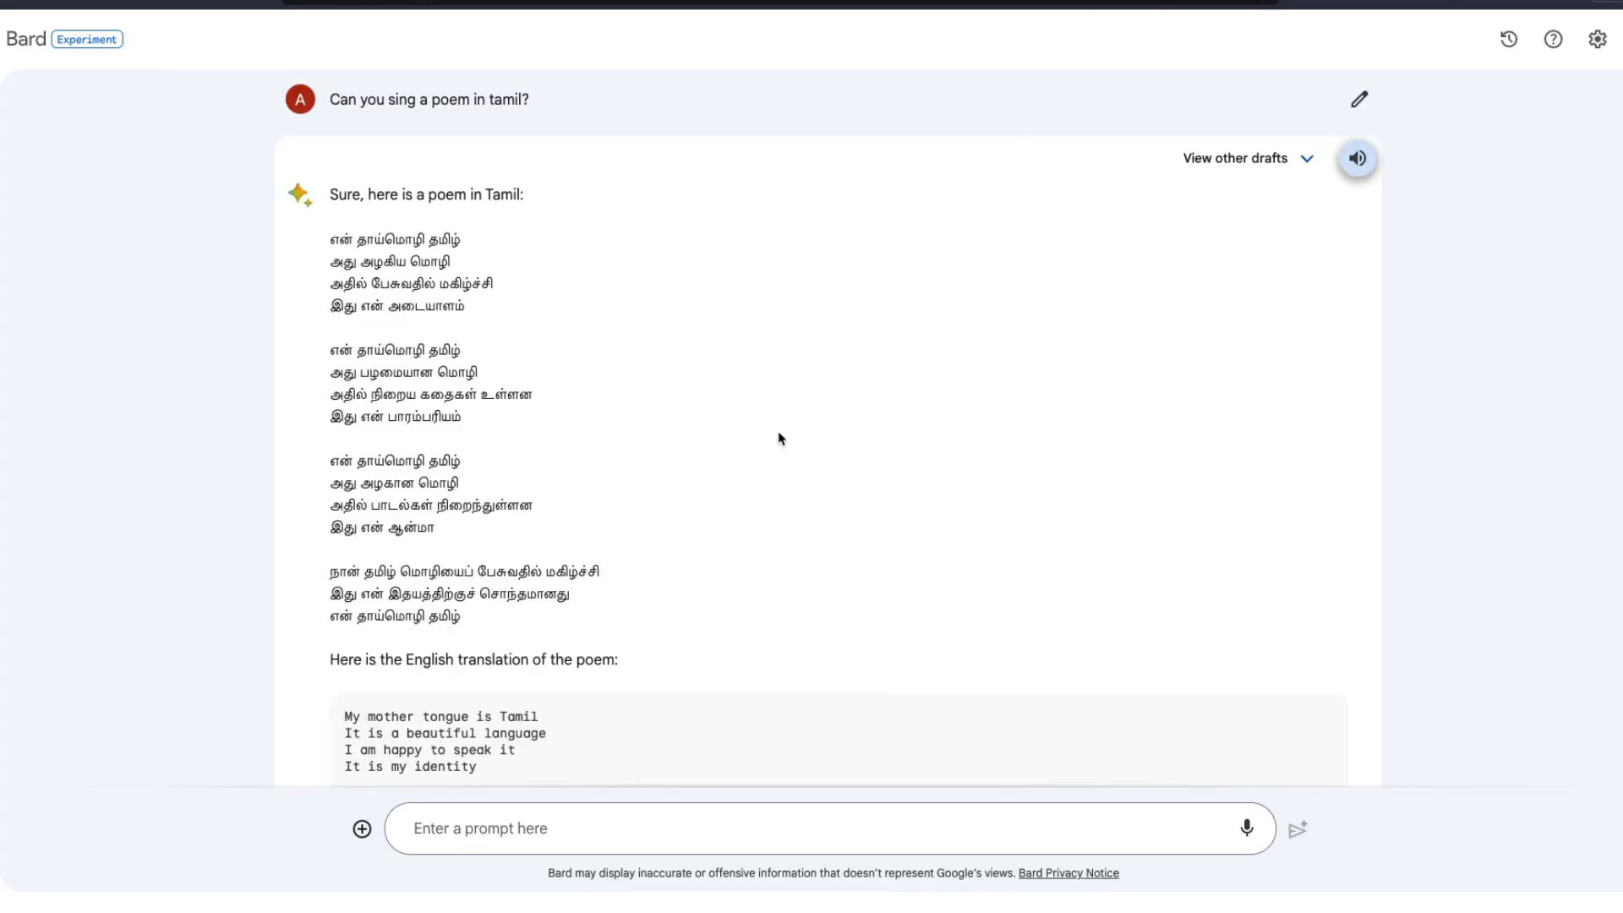
Submit the prompt "Hey, Help me create a motivational linkedin post" in the Tamil poem conversation.
scroll(781, 438, "down", 5)
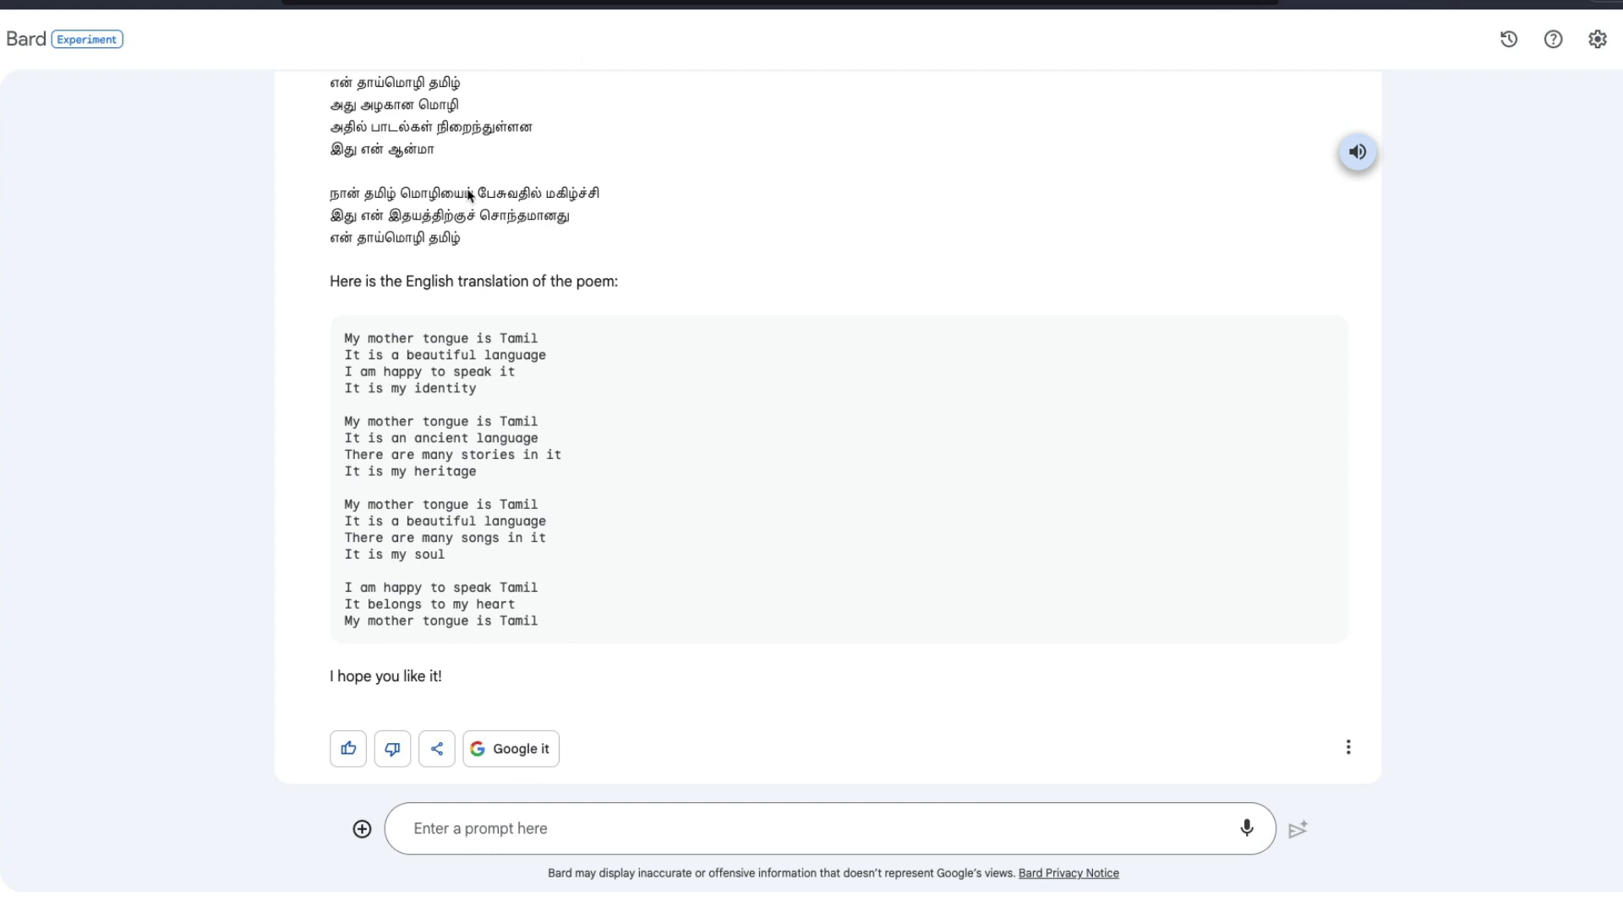
left_click(557, 849)
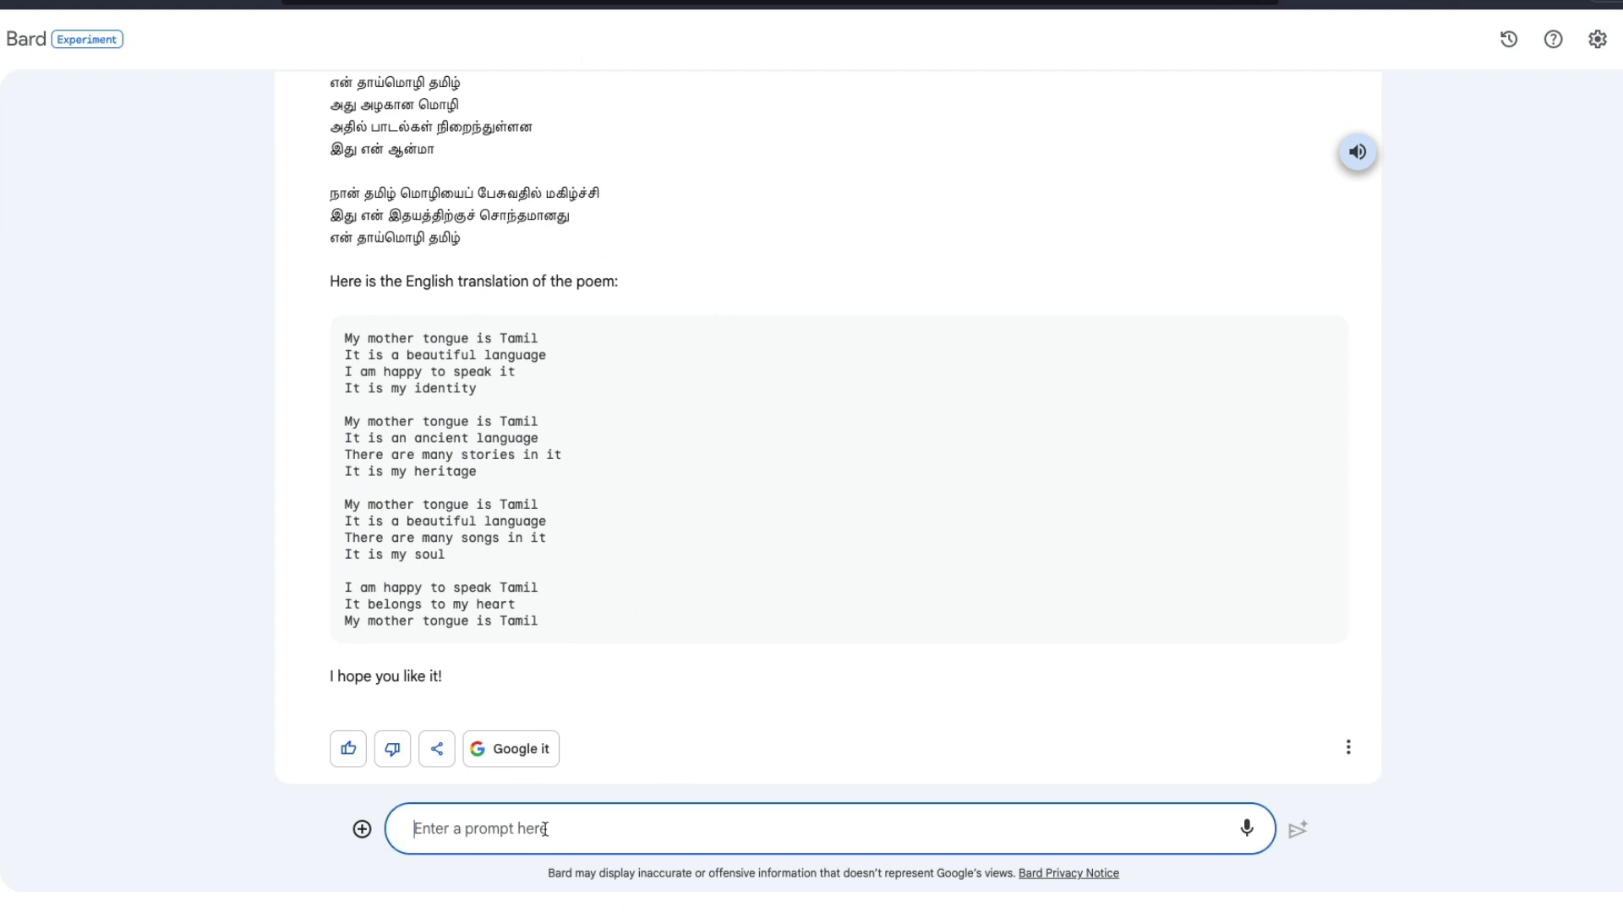
type("Hey, ")
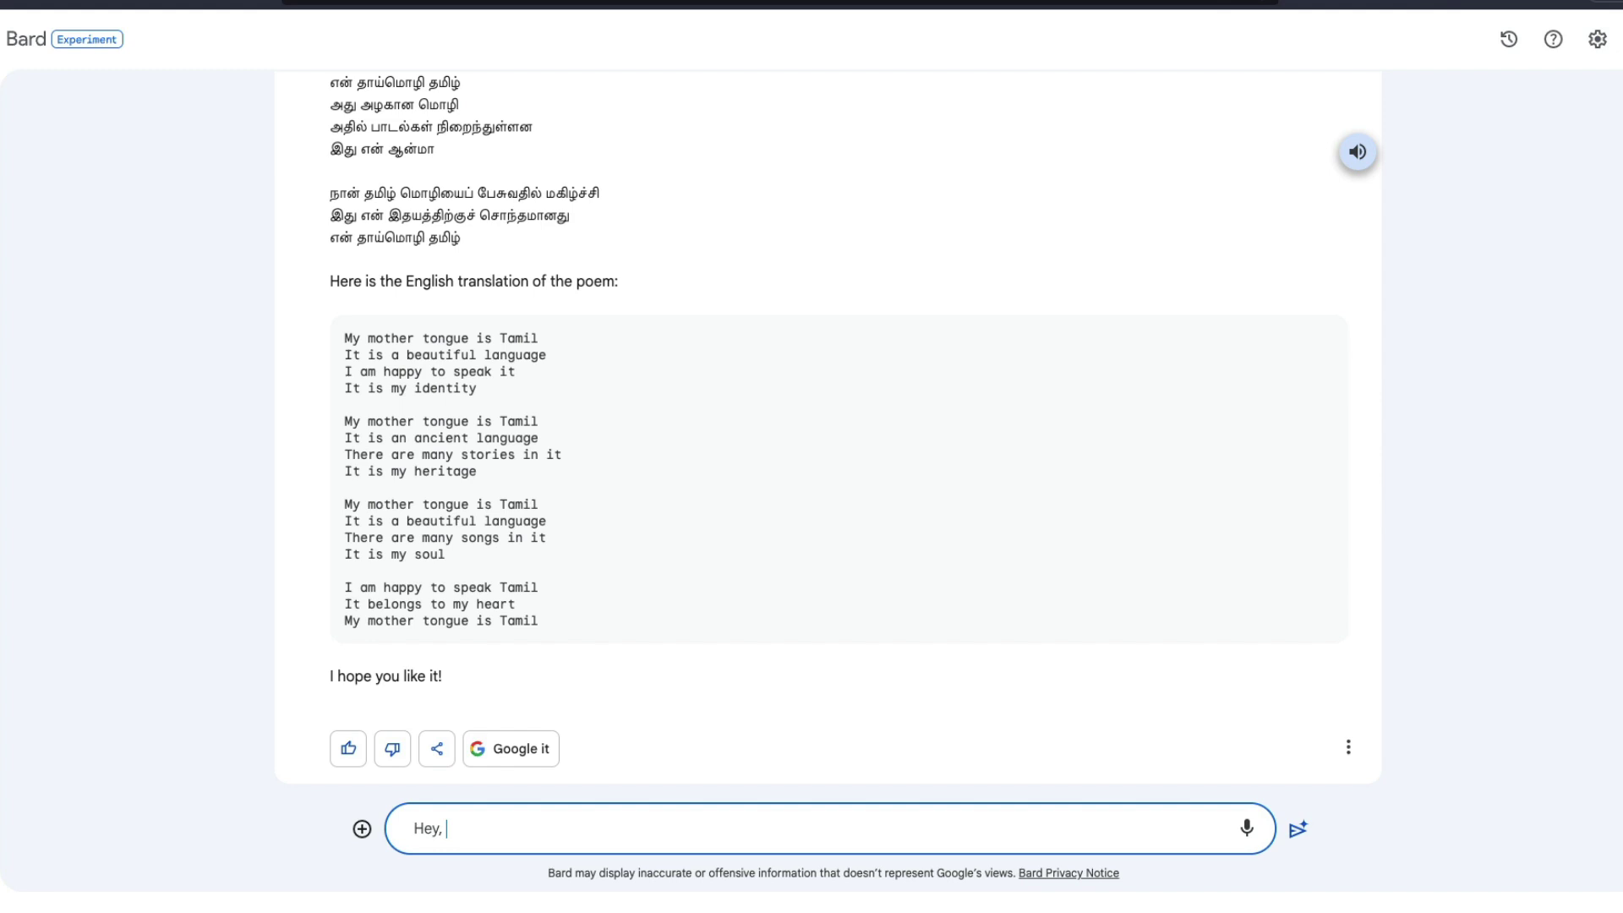
type("Help me create a motivational link")
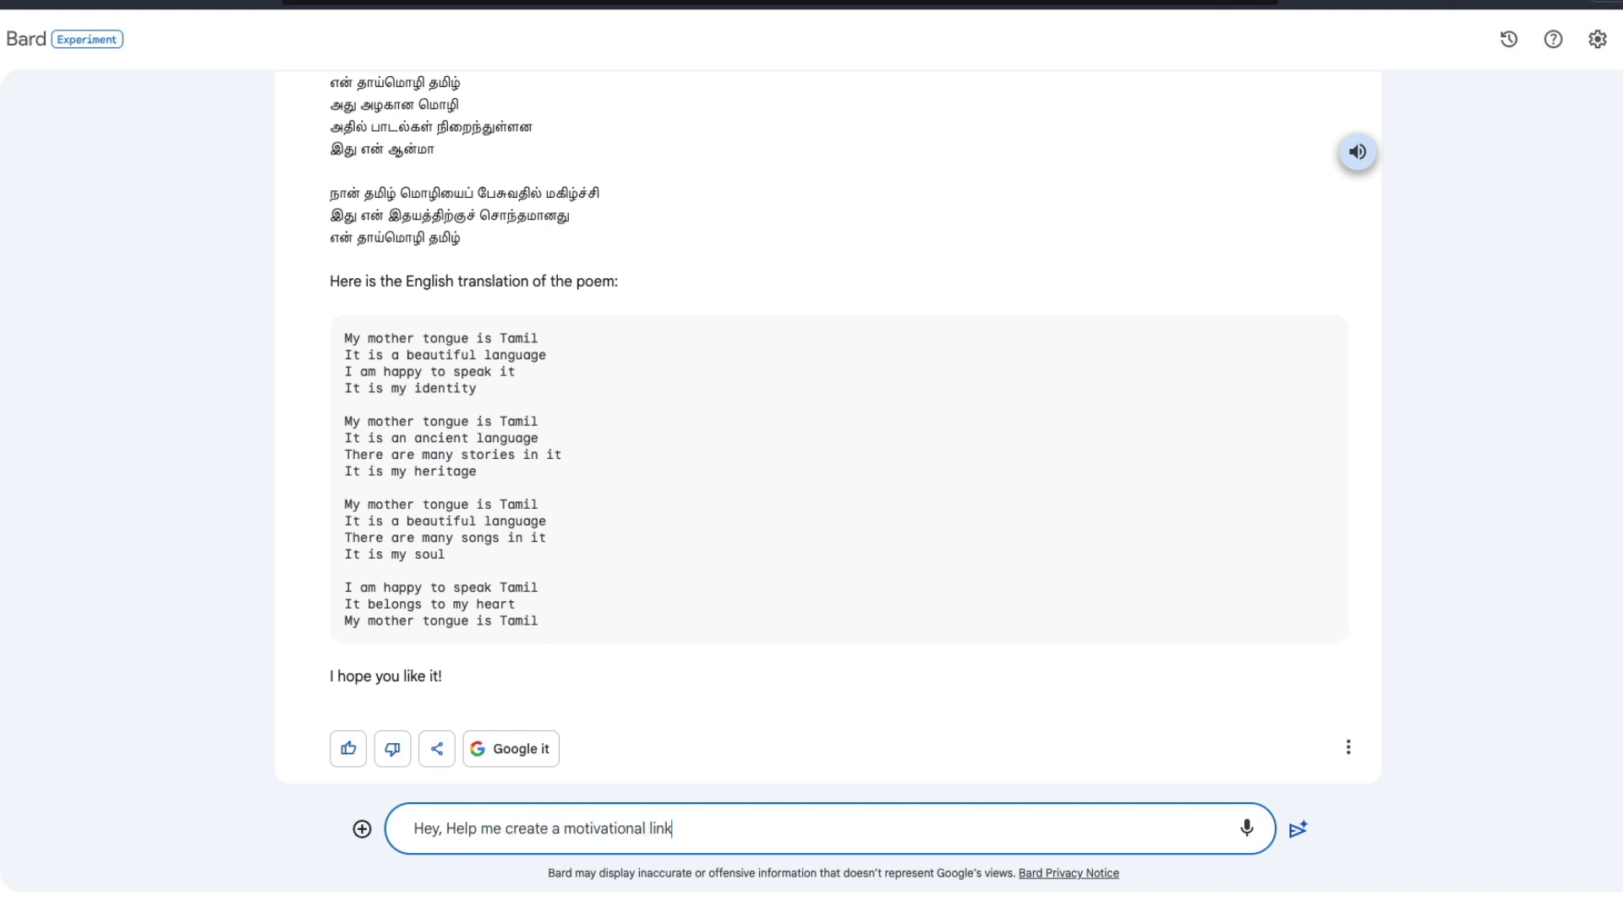
type("edin post")
key("Return")
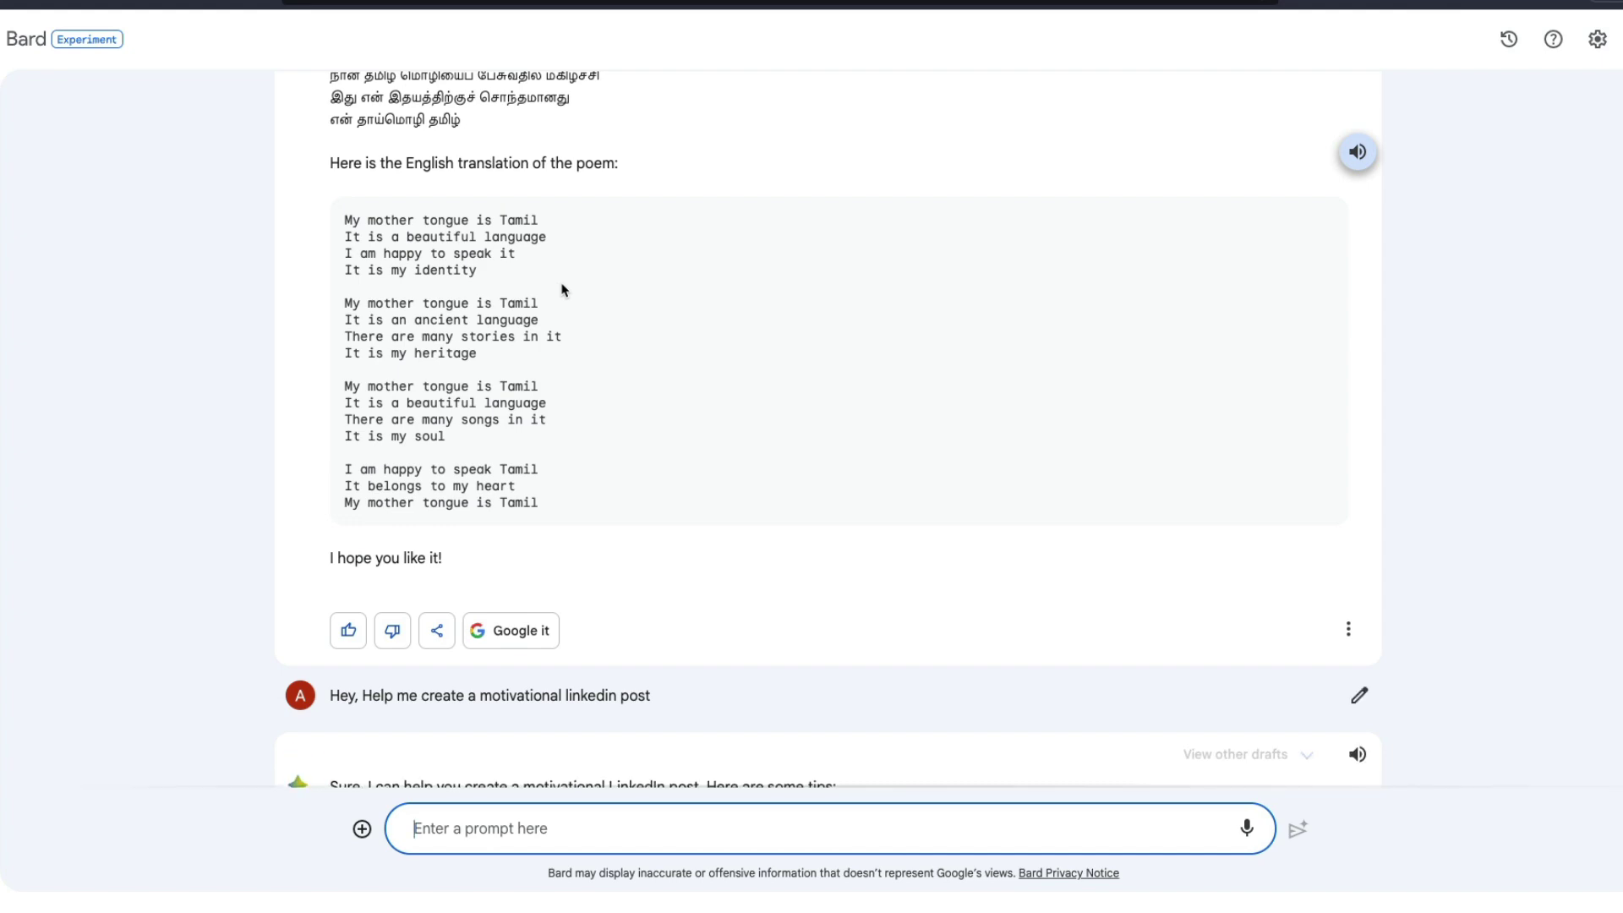
Review the generated LinkedIn post and listen to part of it read aloud, stopping the playback.
scroll(562, 289, "down", 1)
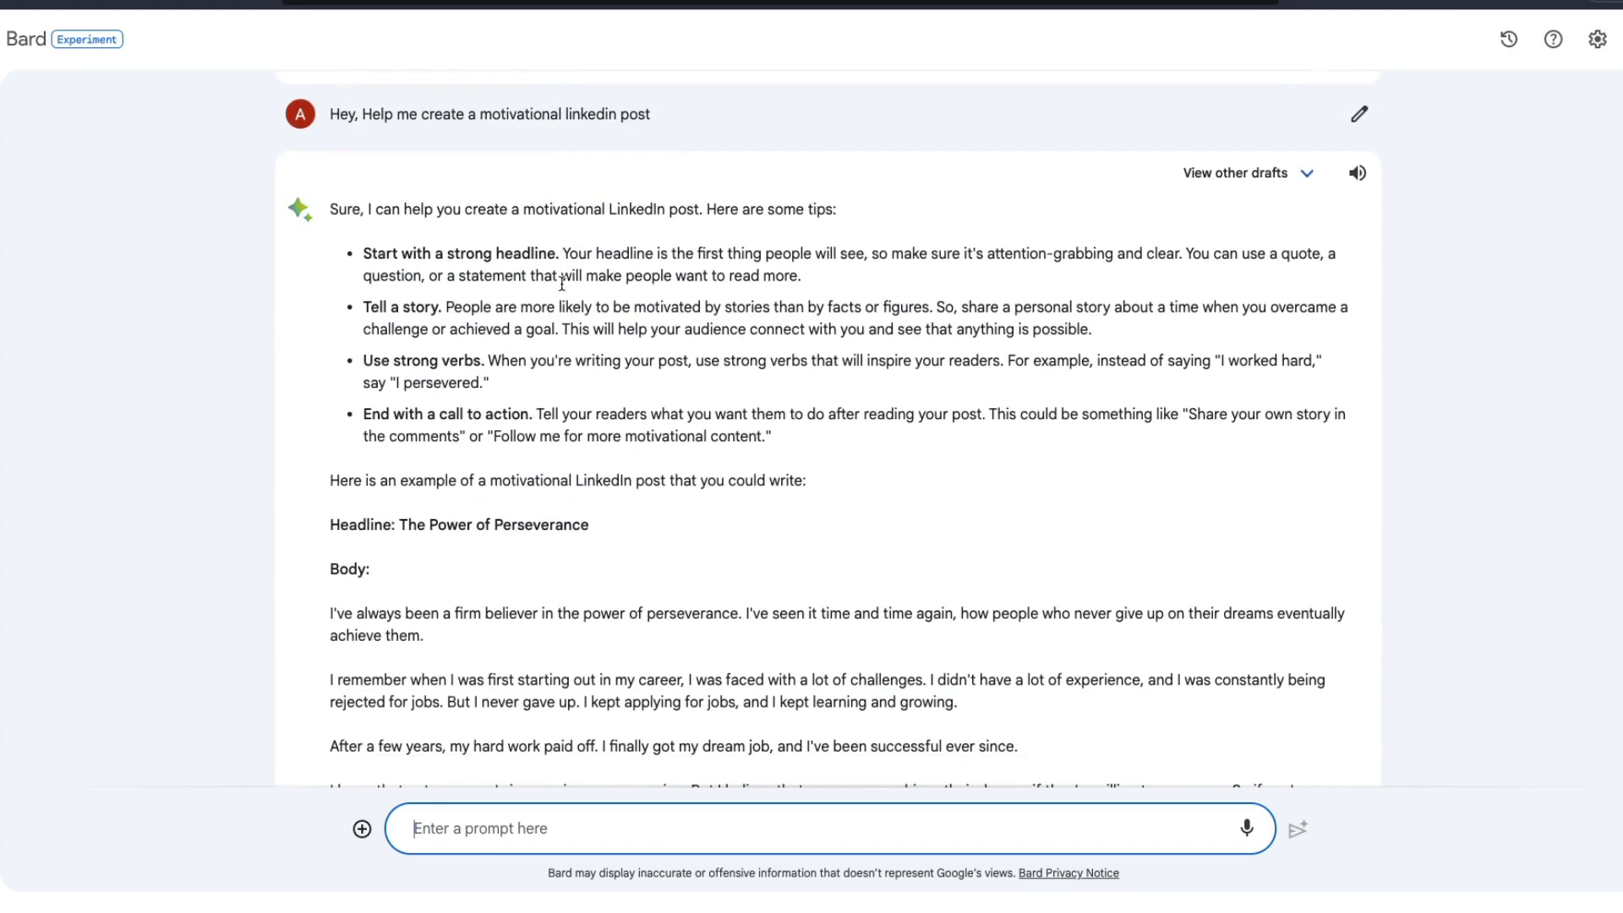
scroll(652, 212, "down", 3)
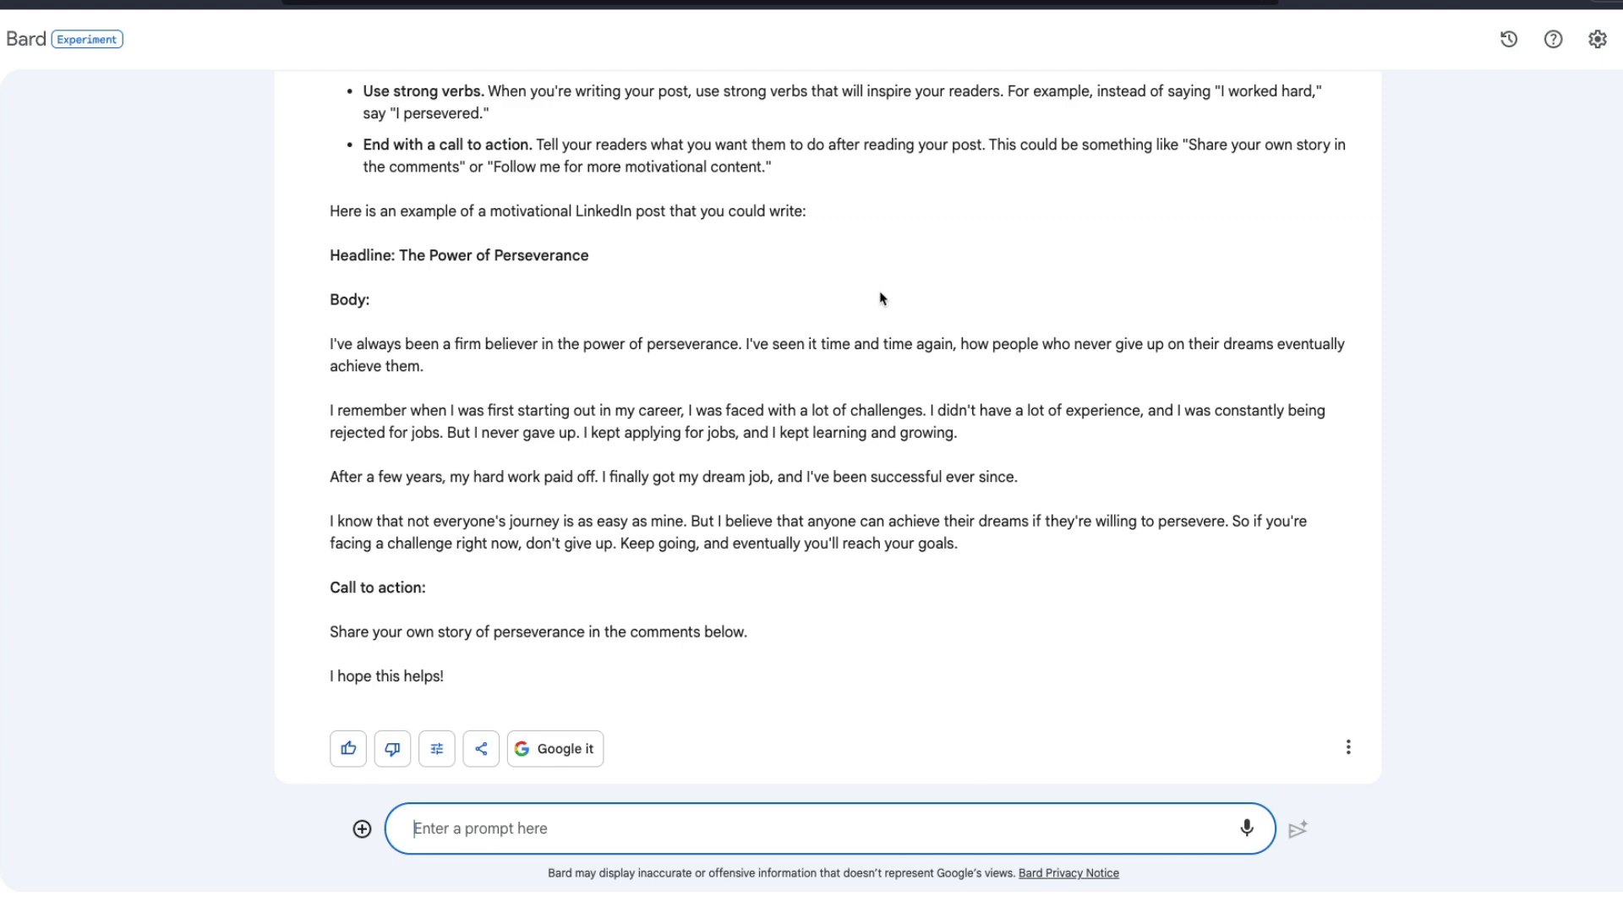
scroll(882, 298, "up", 4)
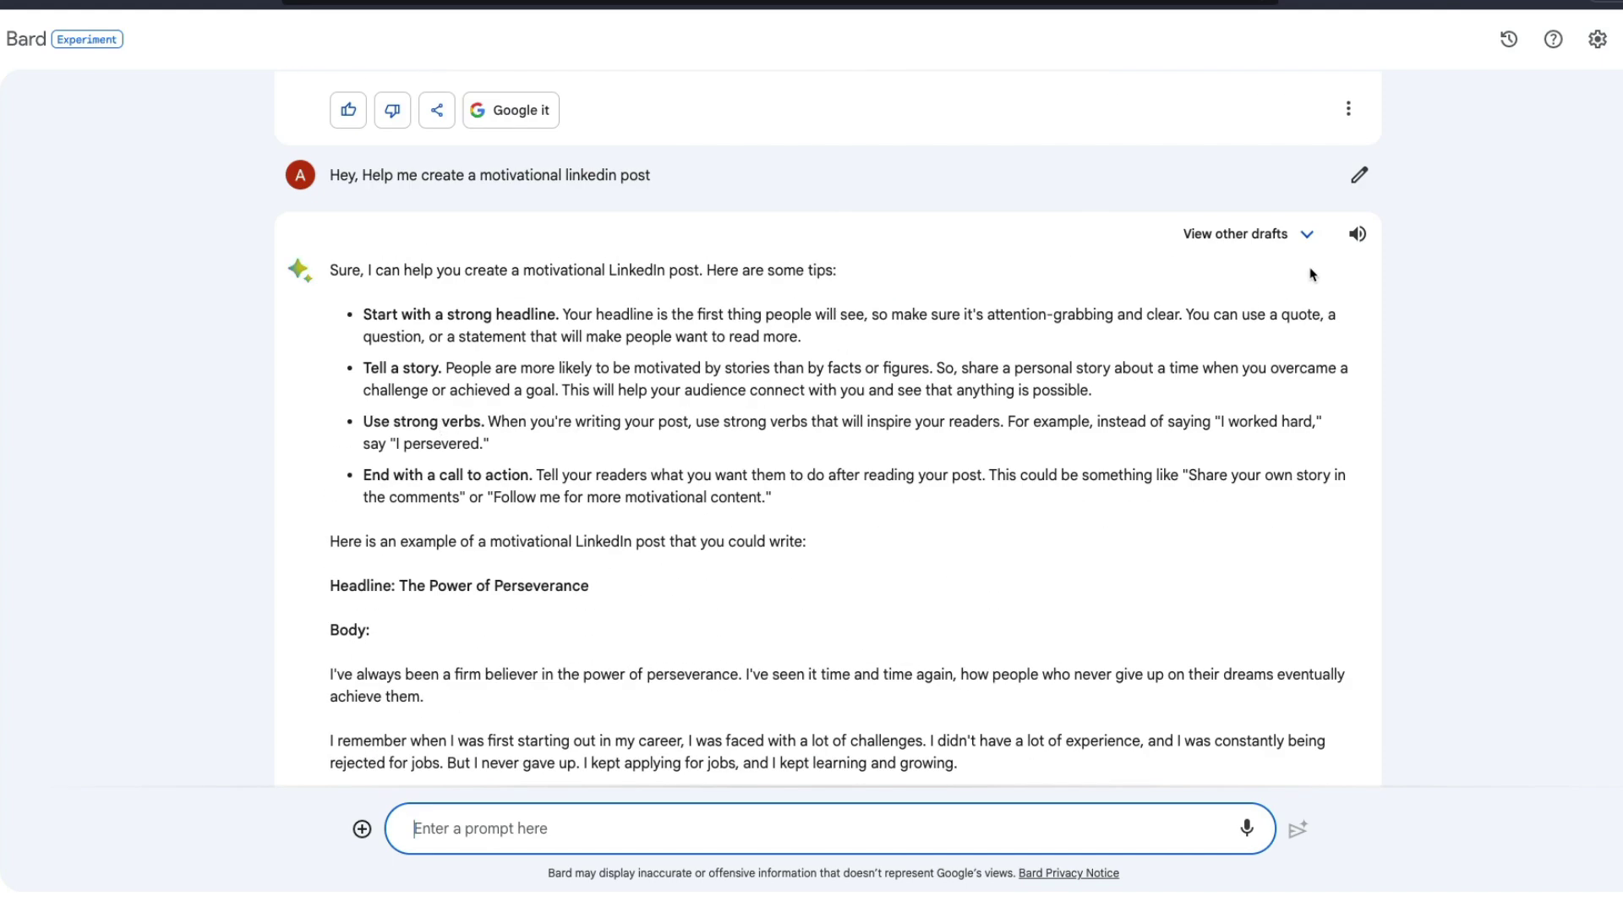
left_click(1354, 239)
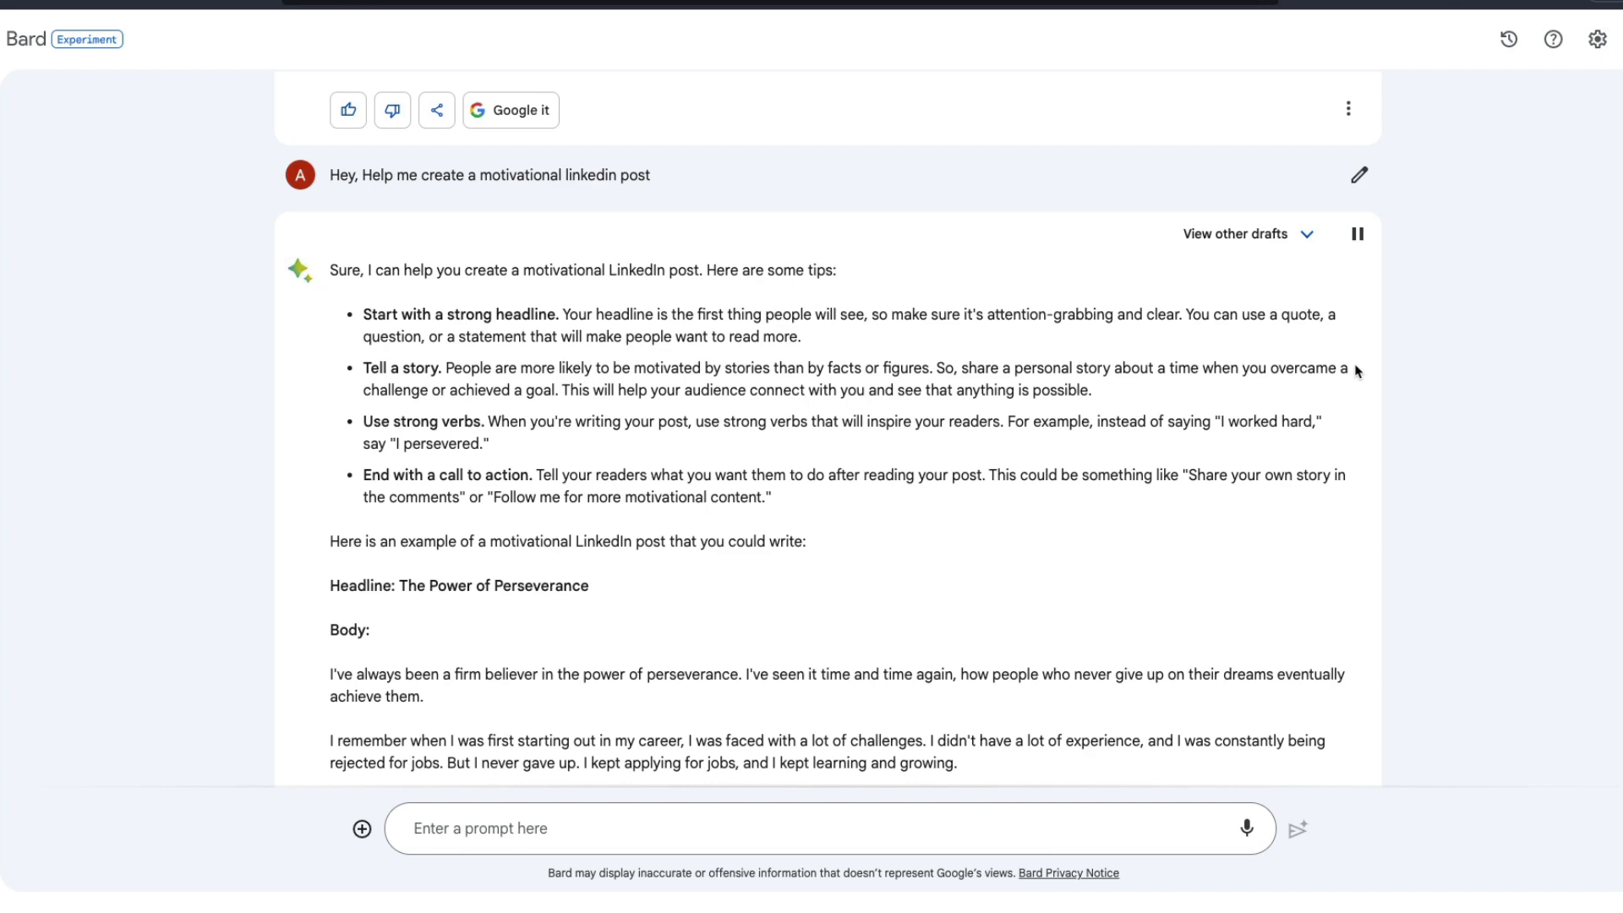
left_click(1362, 242)
Check the share and export options for the LinkedIn post response, and modify the response to be shorter.
scroll(978, 524, "down", 4)
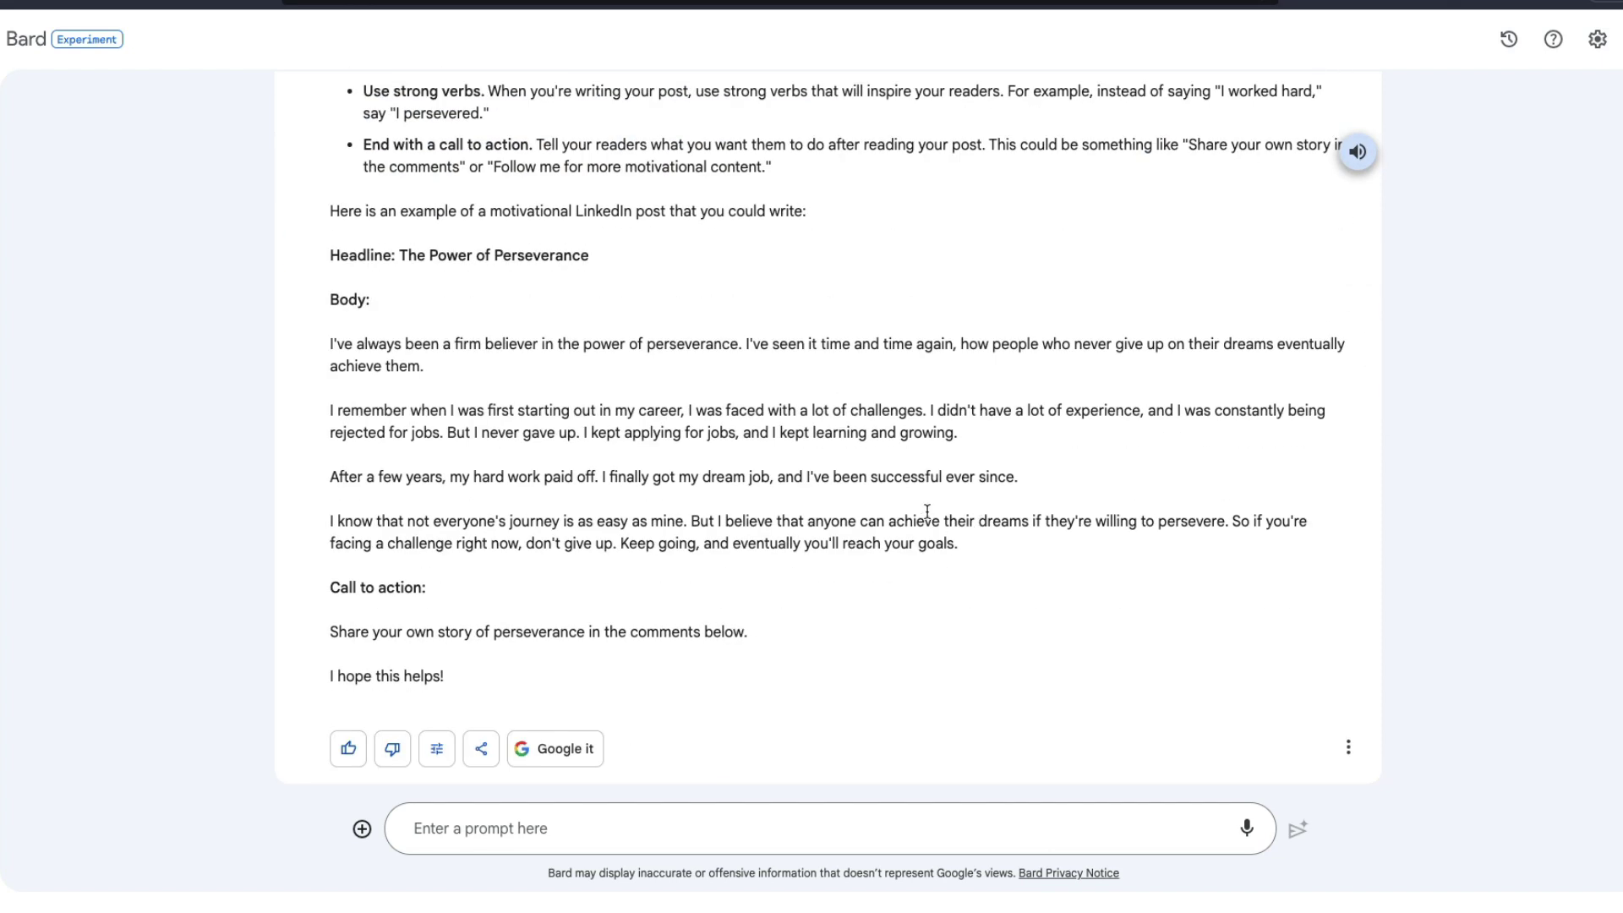
left_click(482, 756)
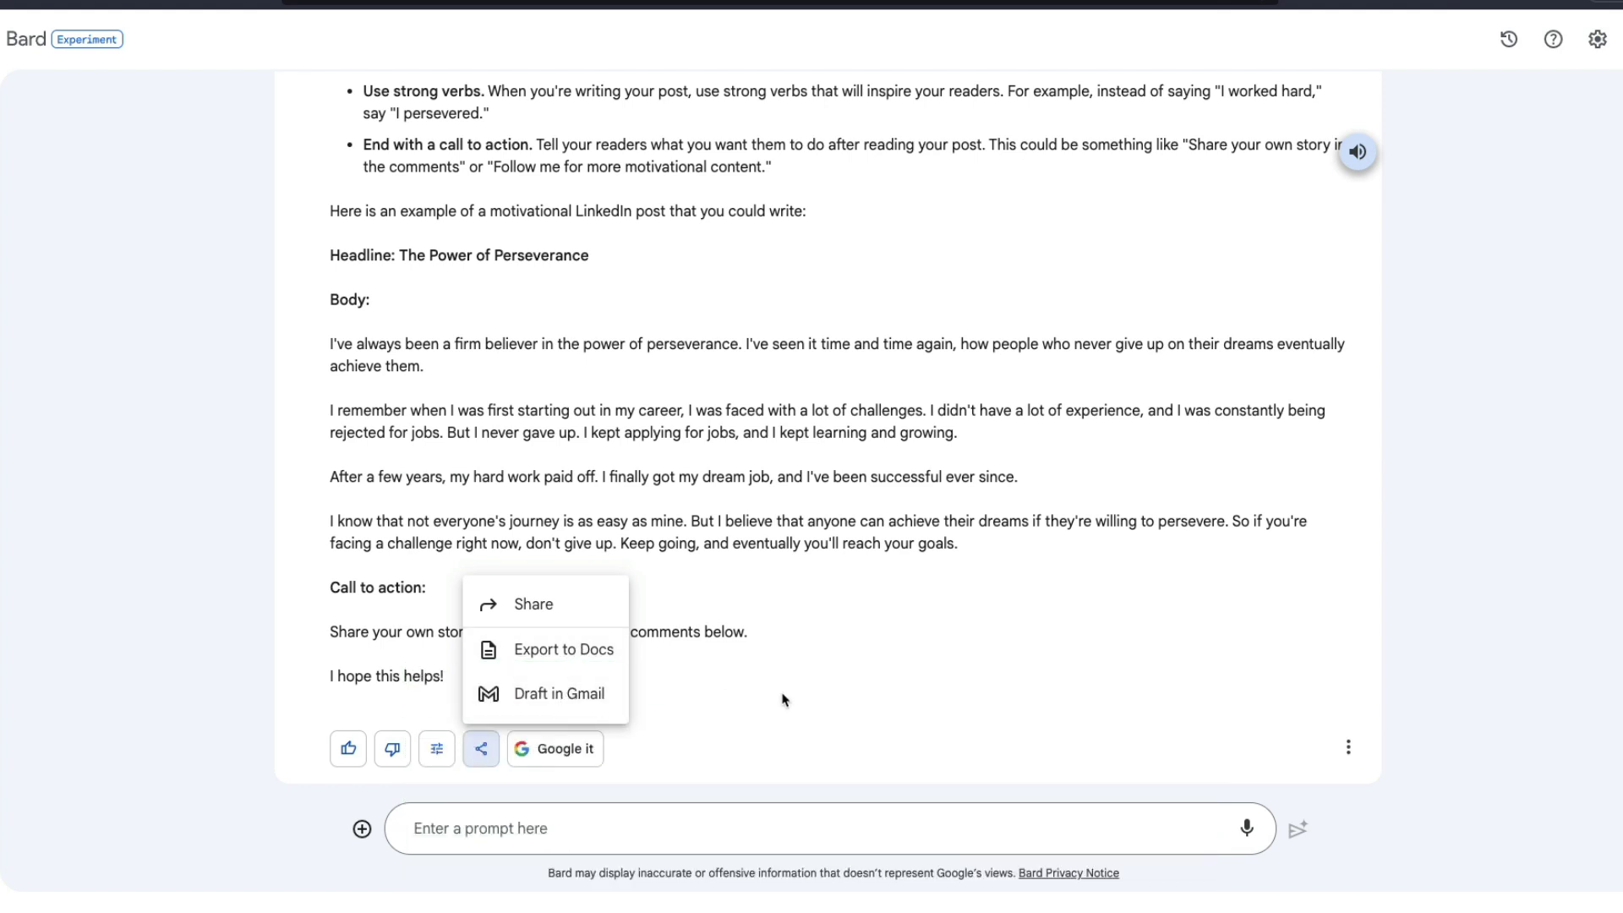
left_click(784, 699)
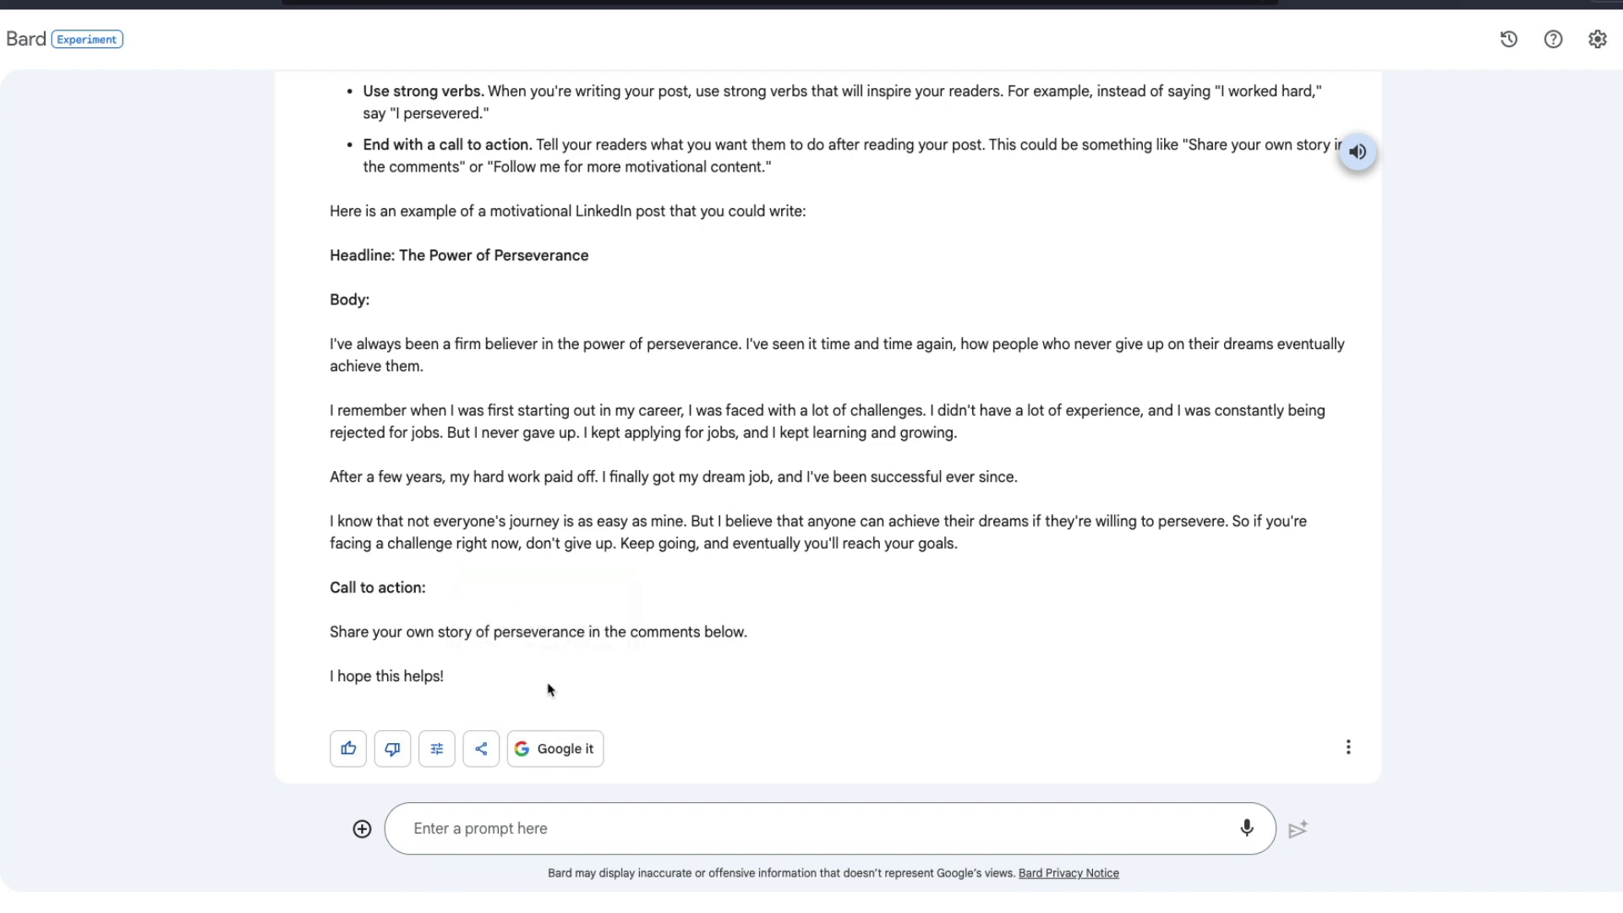
left_click(438, 748)
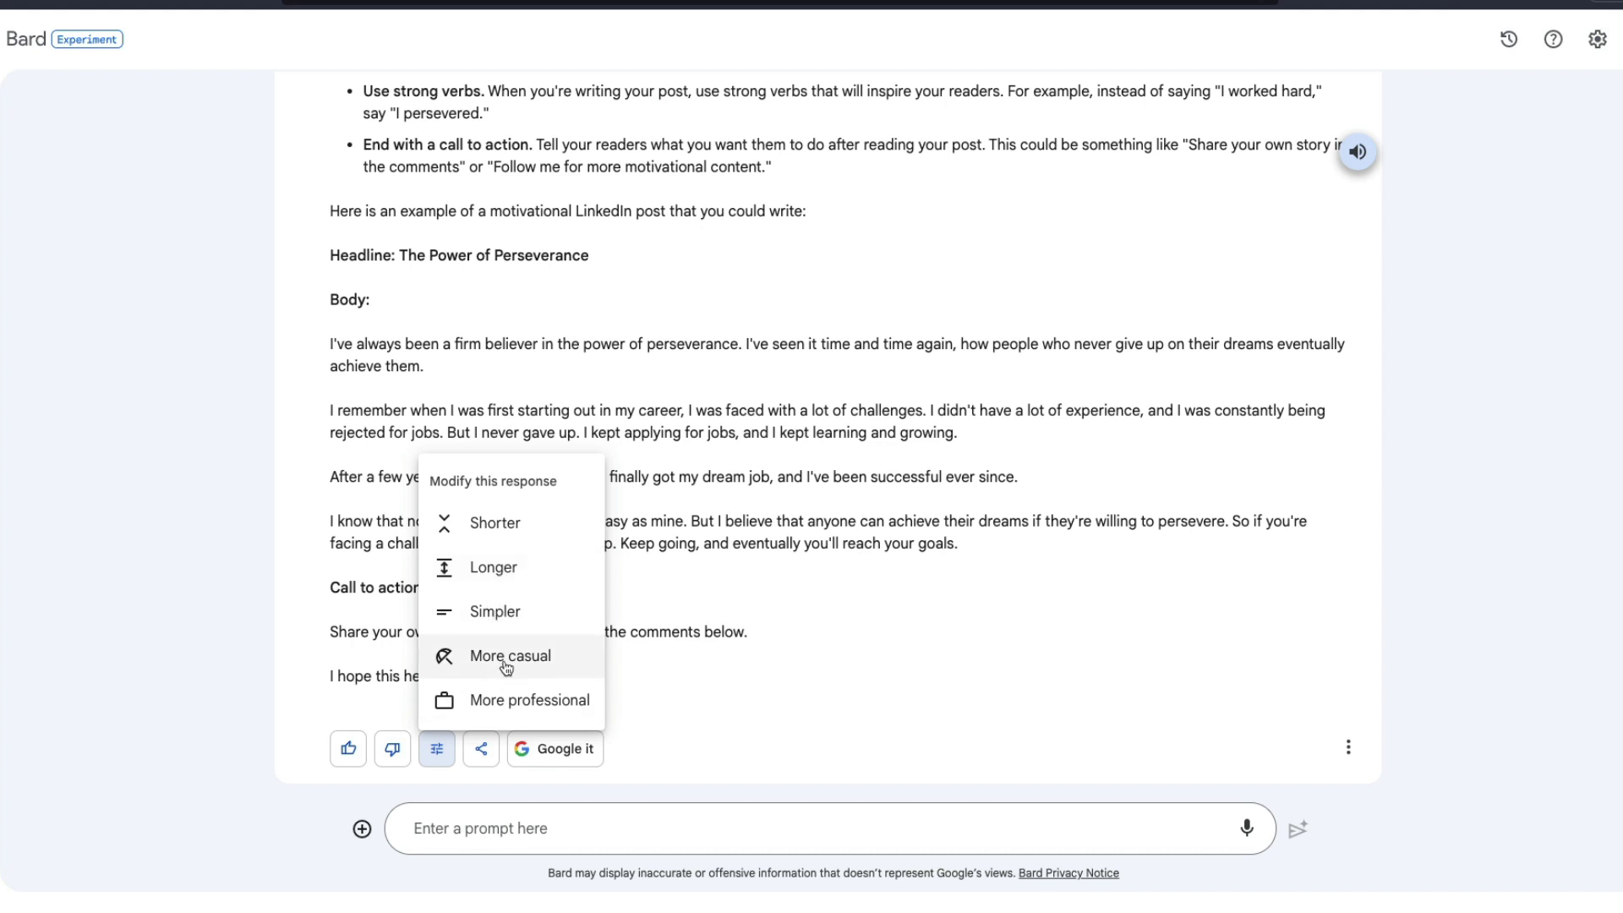
left_click(495, 533)
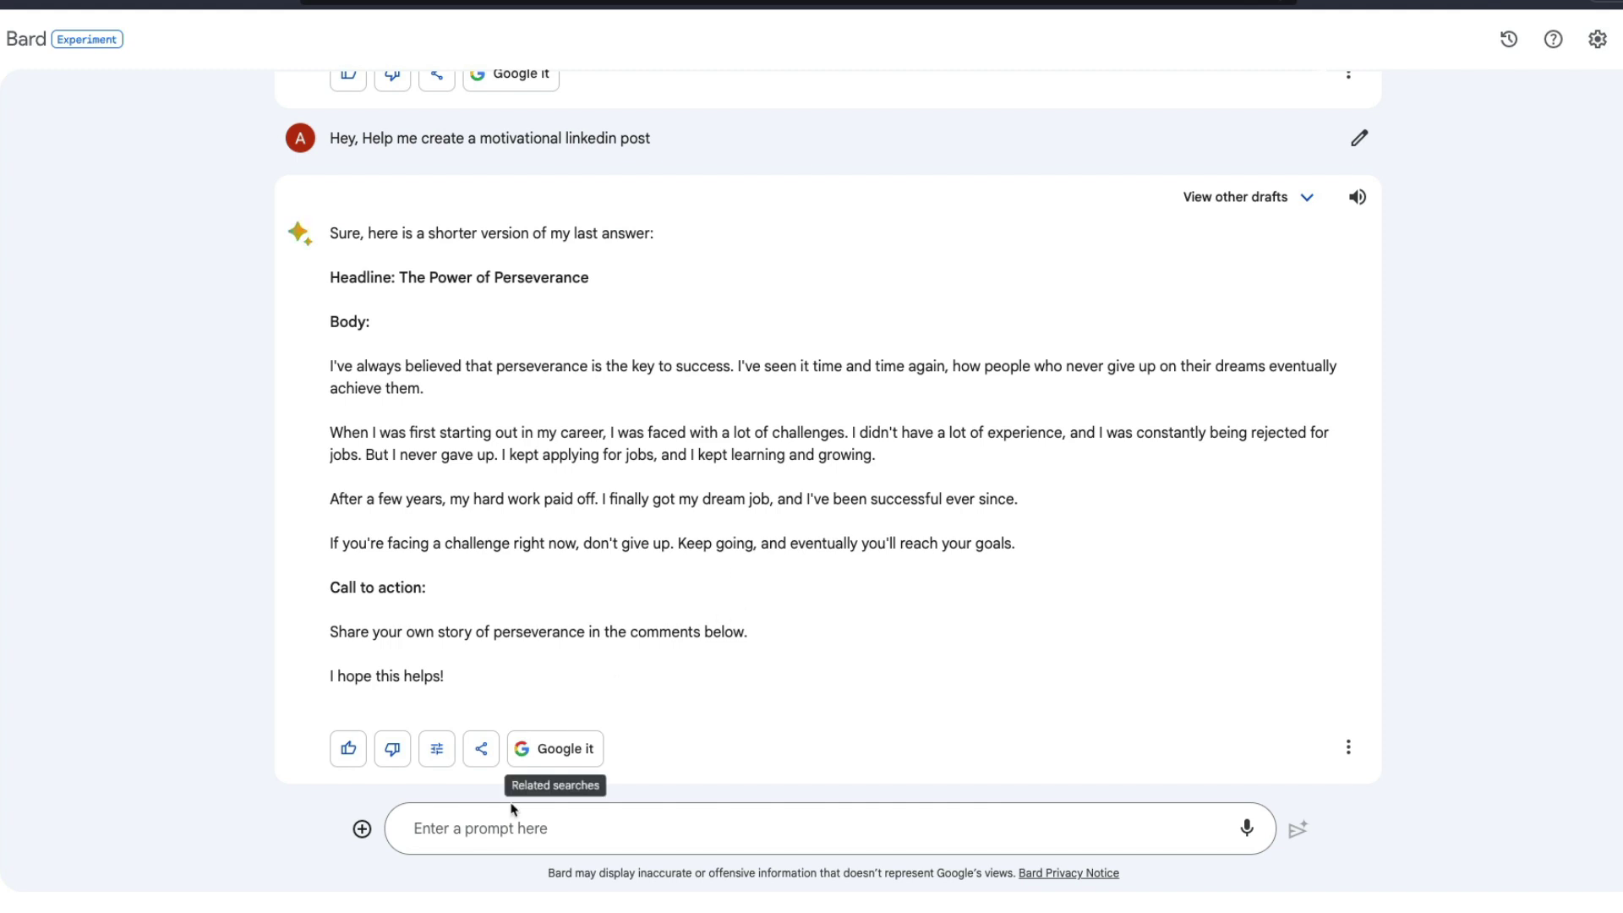
Upload the "DRAW!" robot image and submit it with the prompt "Describe this picture".
left_click(363, 831)
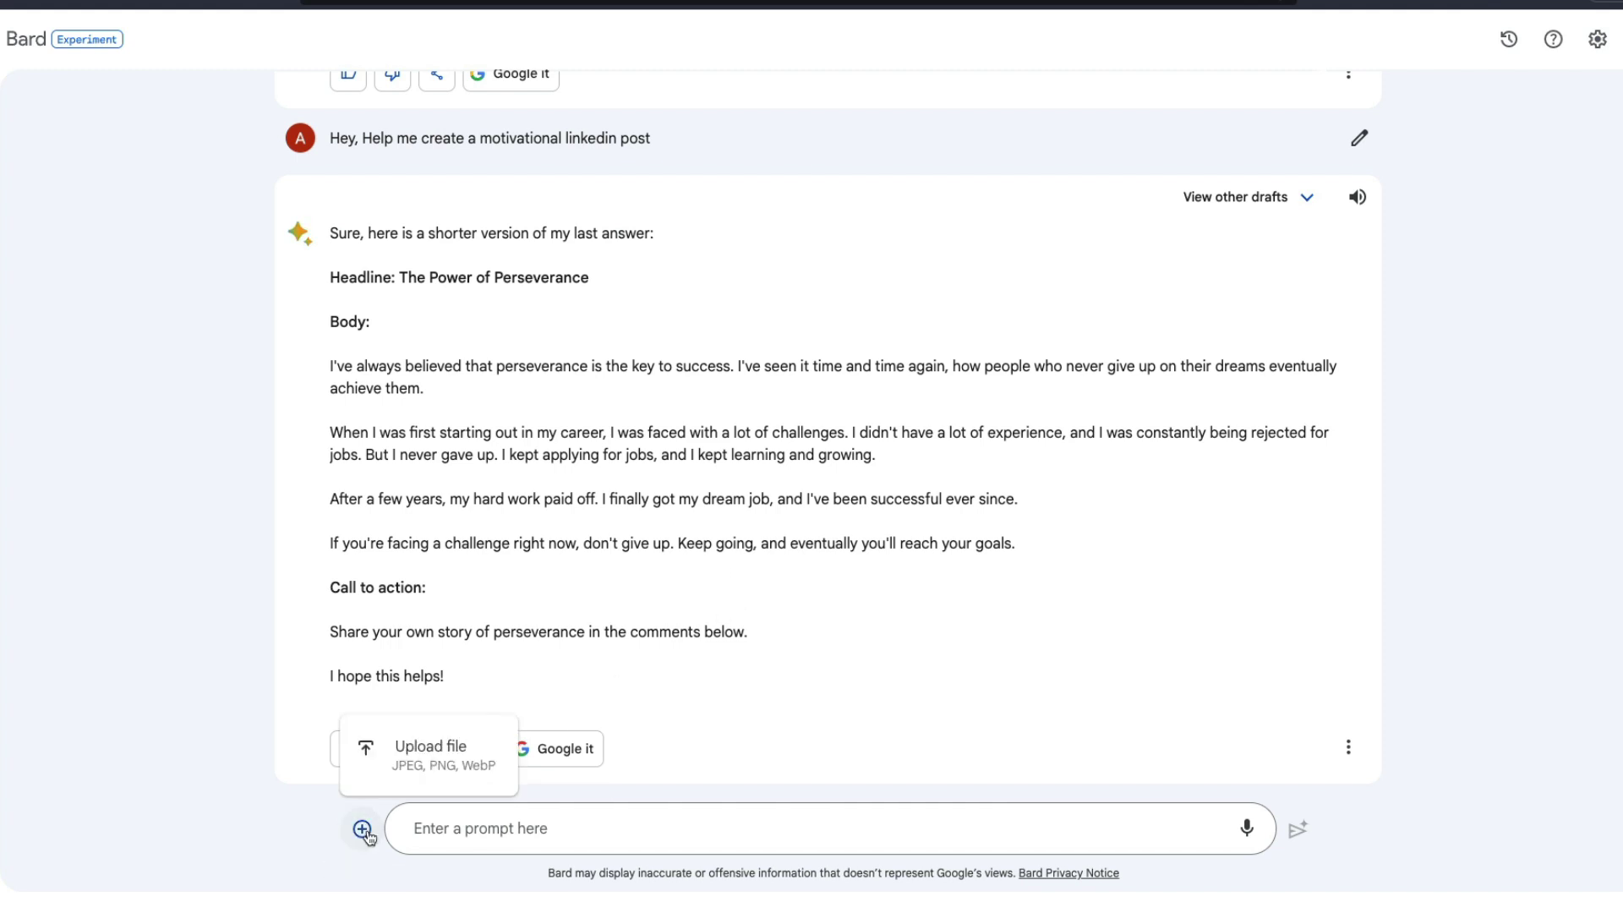
left_click(438, 762)
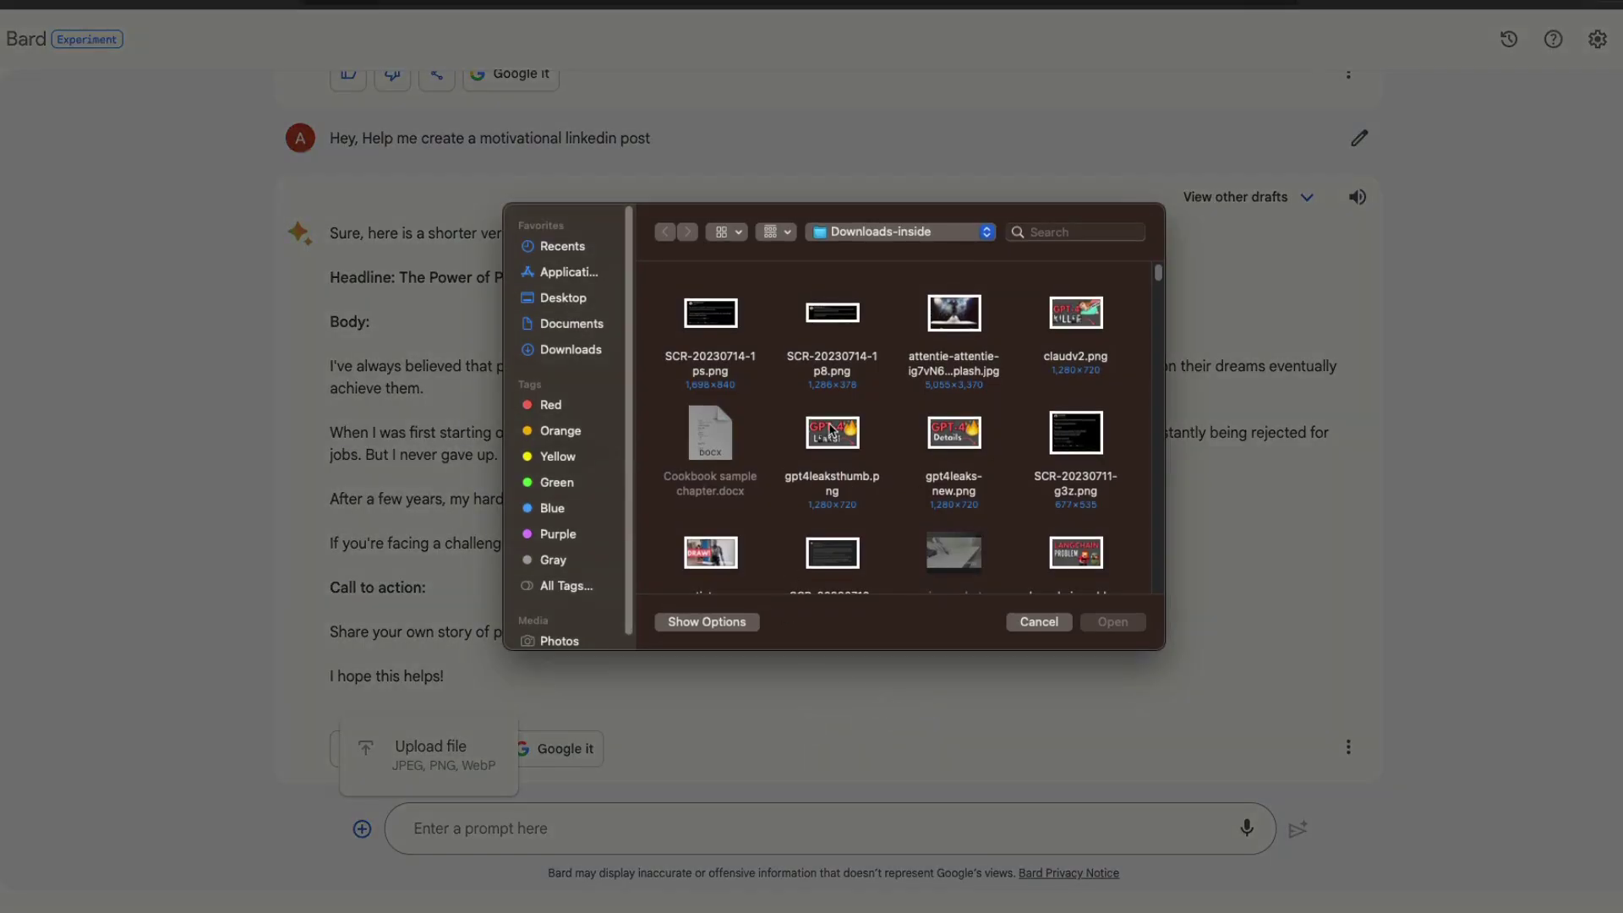
left_click(710, 556)
left_click(1107, 621)
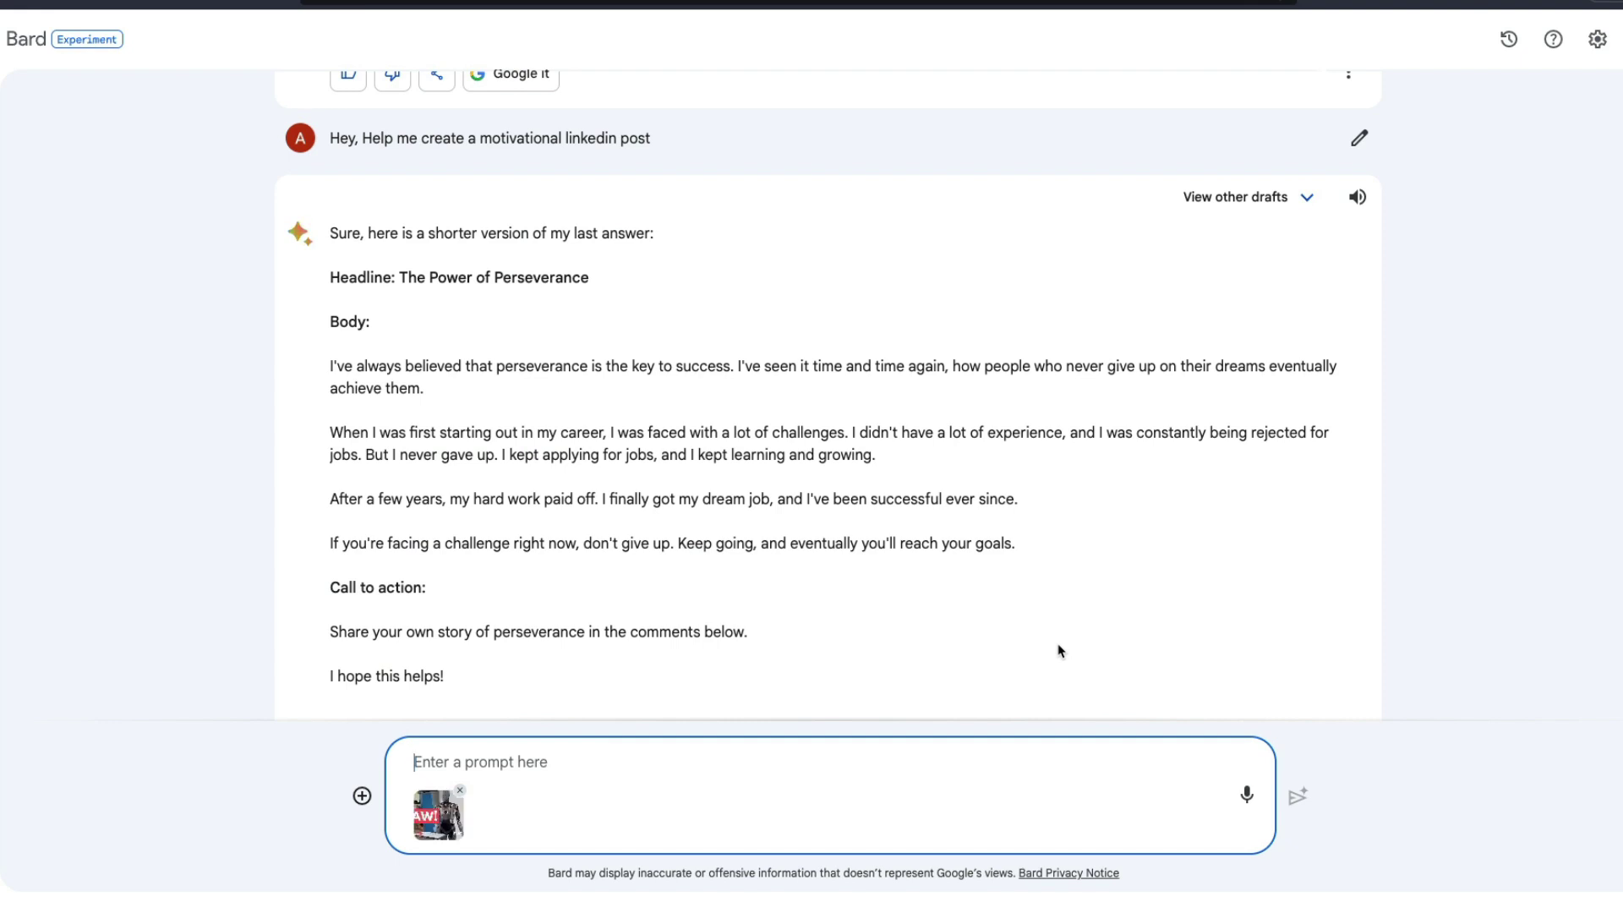
type("Describe this picture")
key("Return")
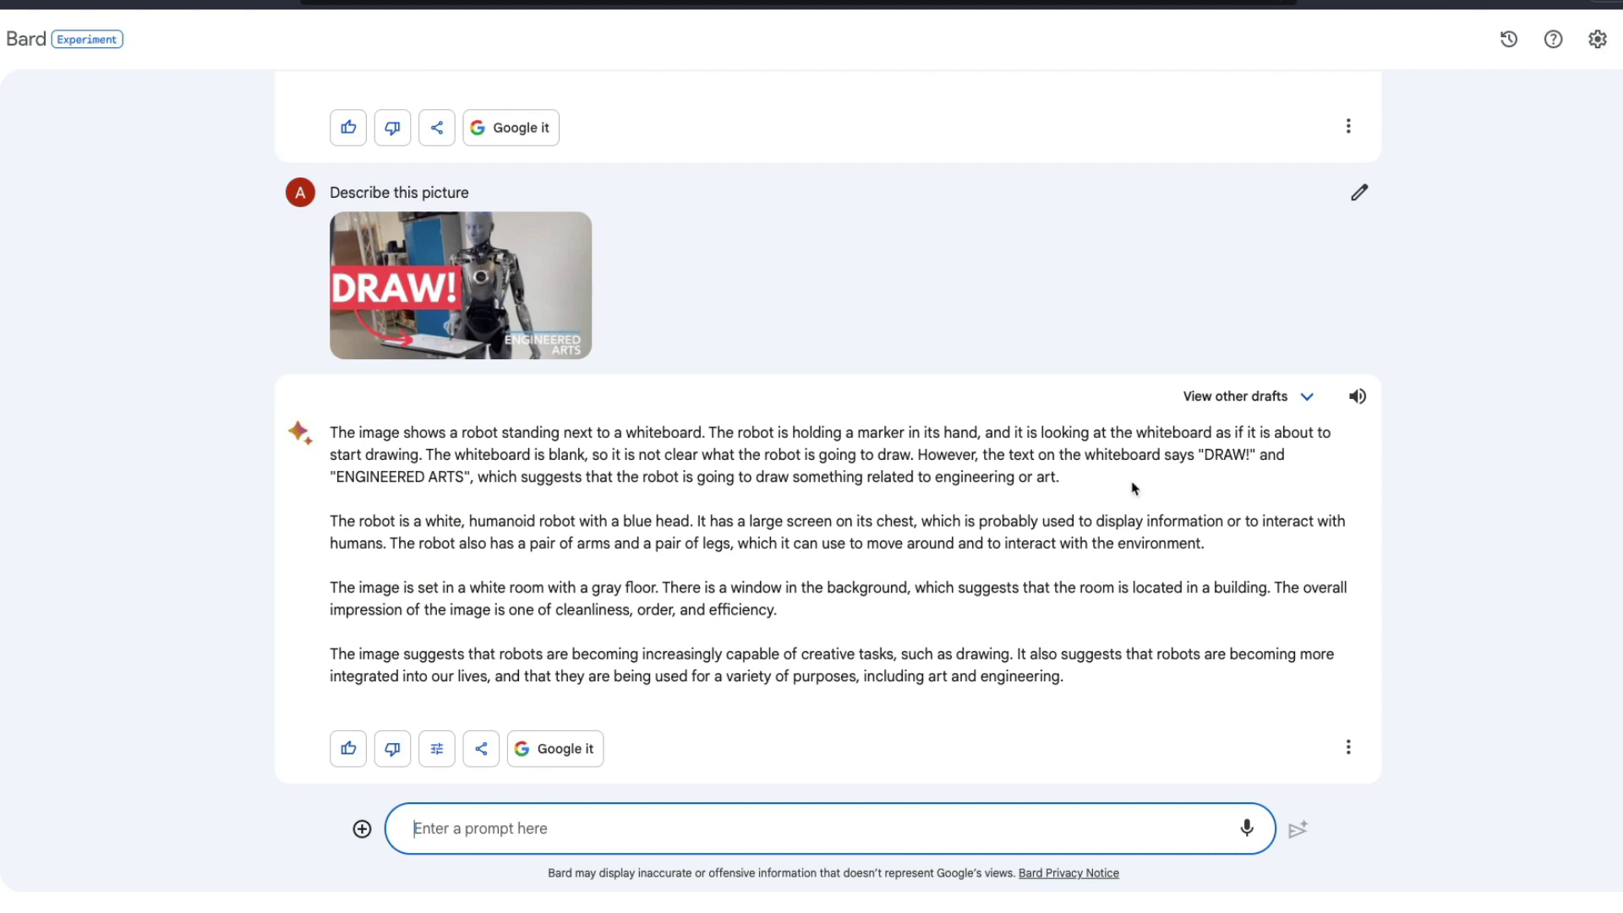
Examine the picture description, highlighting the recognised texts "DRAW" and "ENGINEERED ARTS" and the sentence about the robot's chest screen.
double_click(1217, 454)
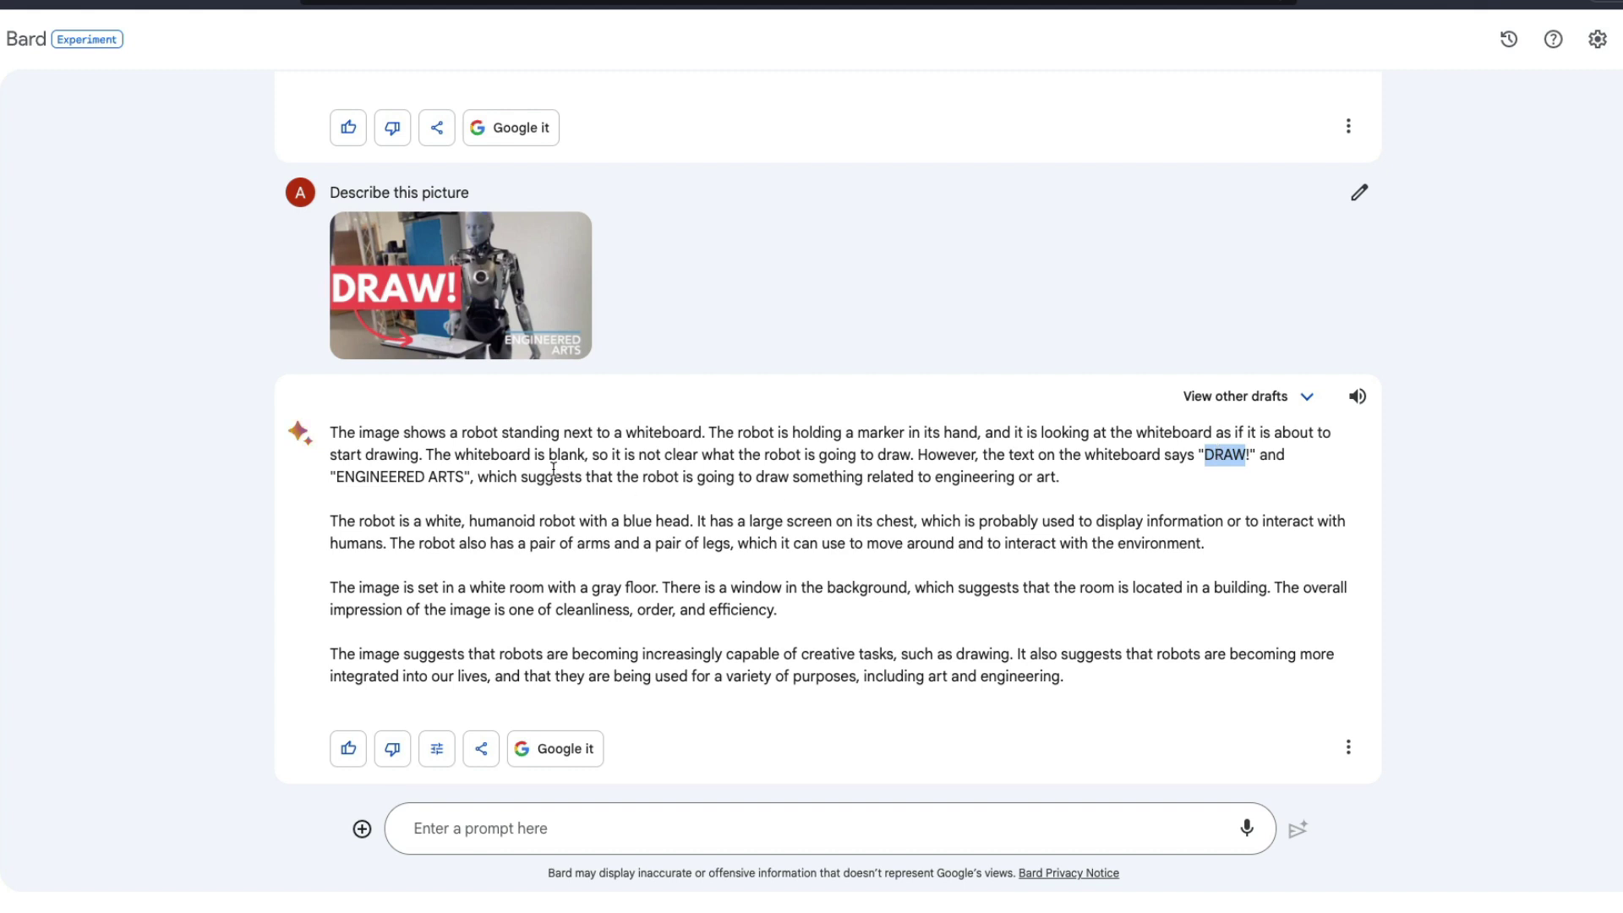
left_click_drag(338, 478, 482, 477)
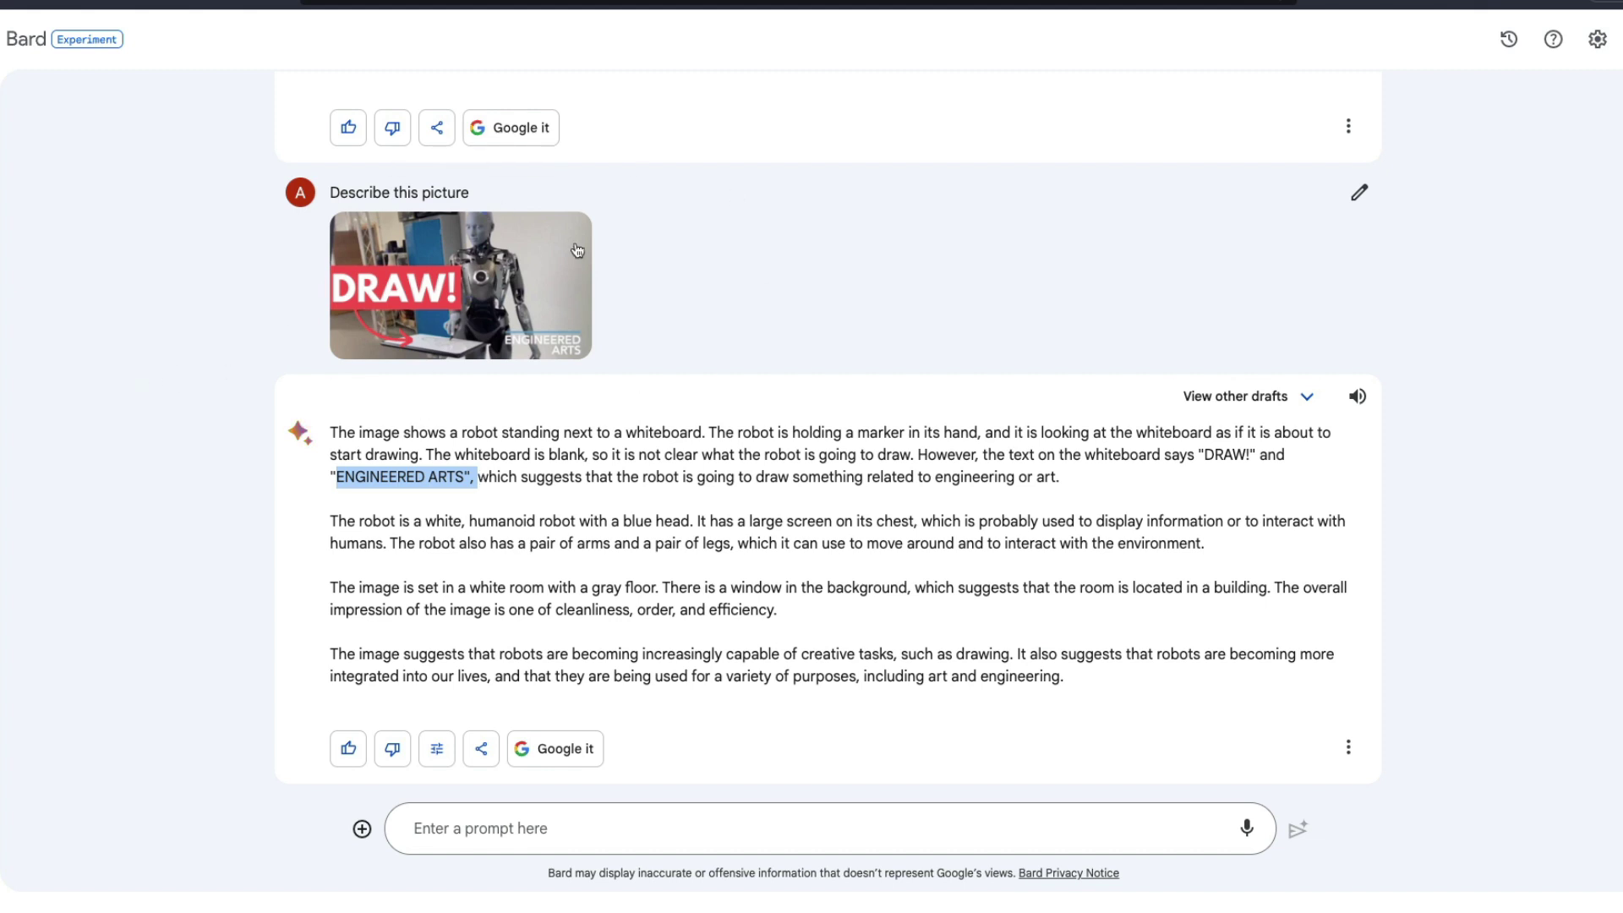
left_click(688, 517)
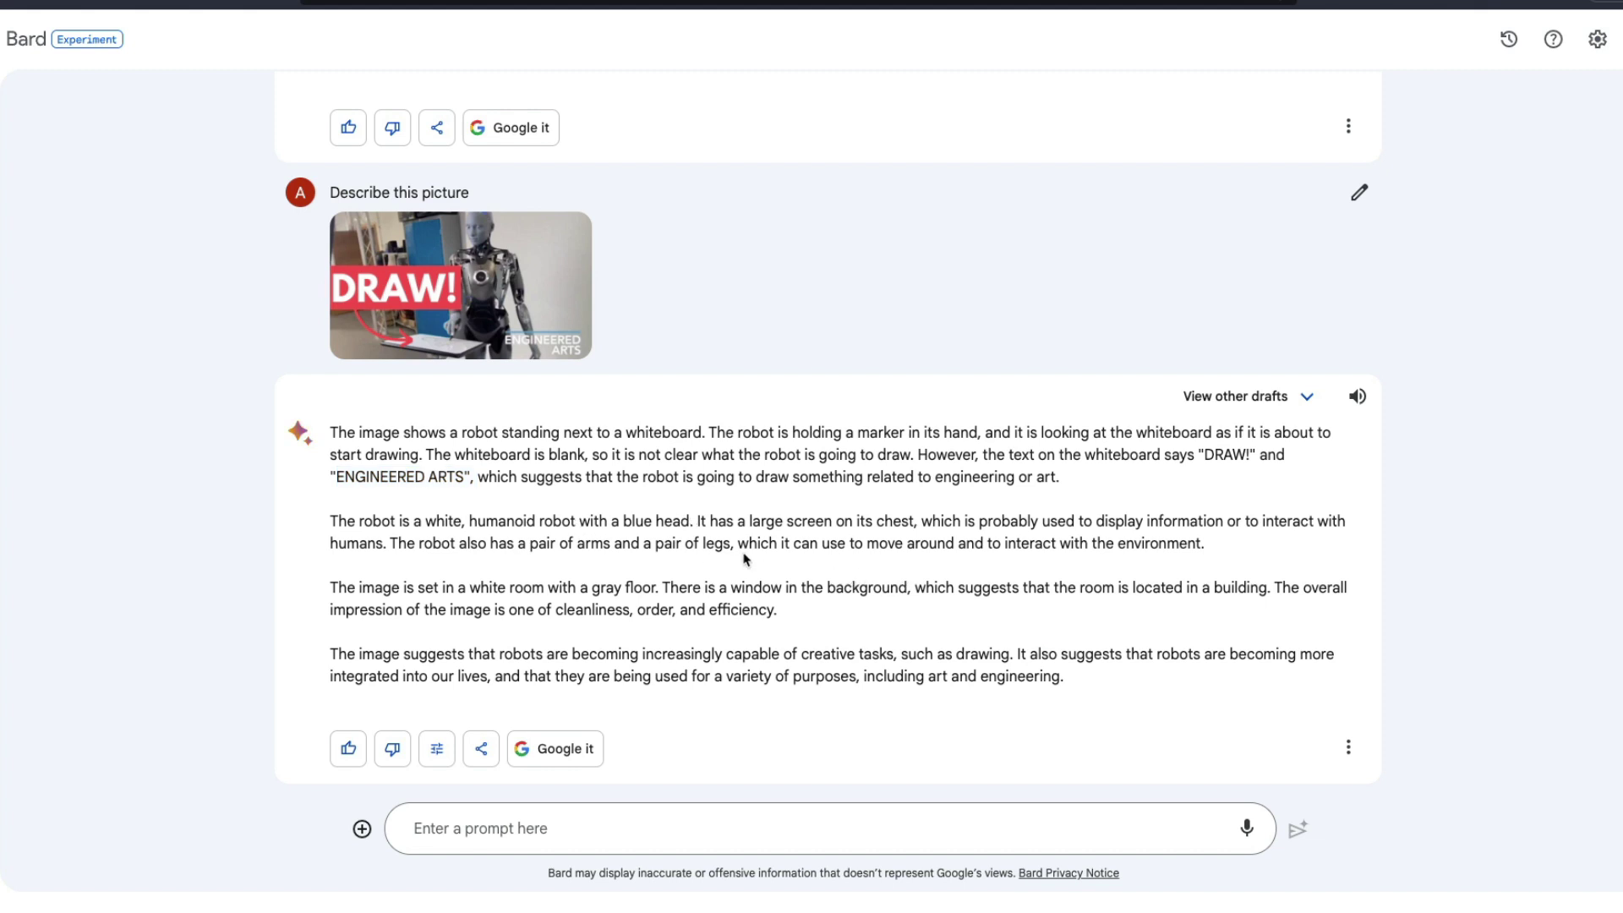
left_click_drag(701, 521, 915, 521)
left_click(827, 546)
Upload the three-part policy training diagram and submit it with the prompt "Where was this picture taken from?".
left_click(362, 829)
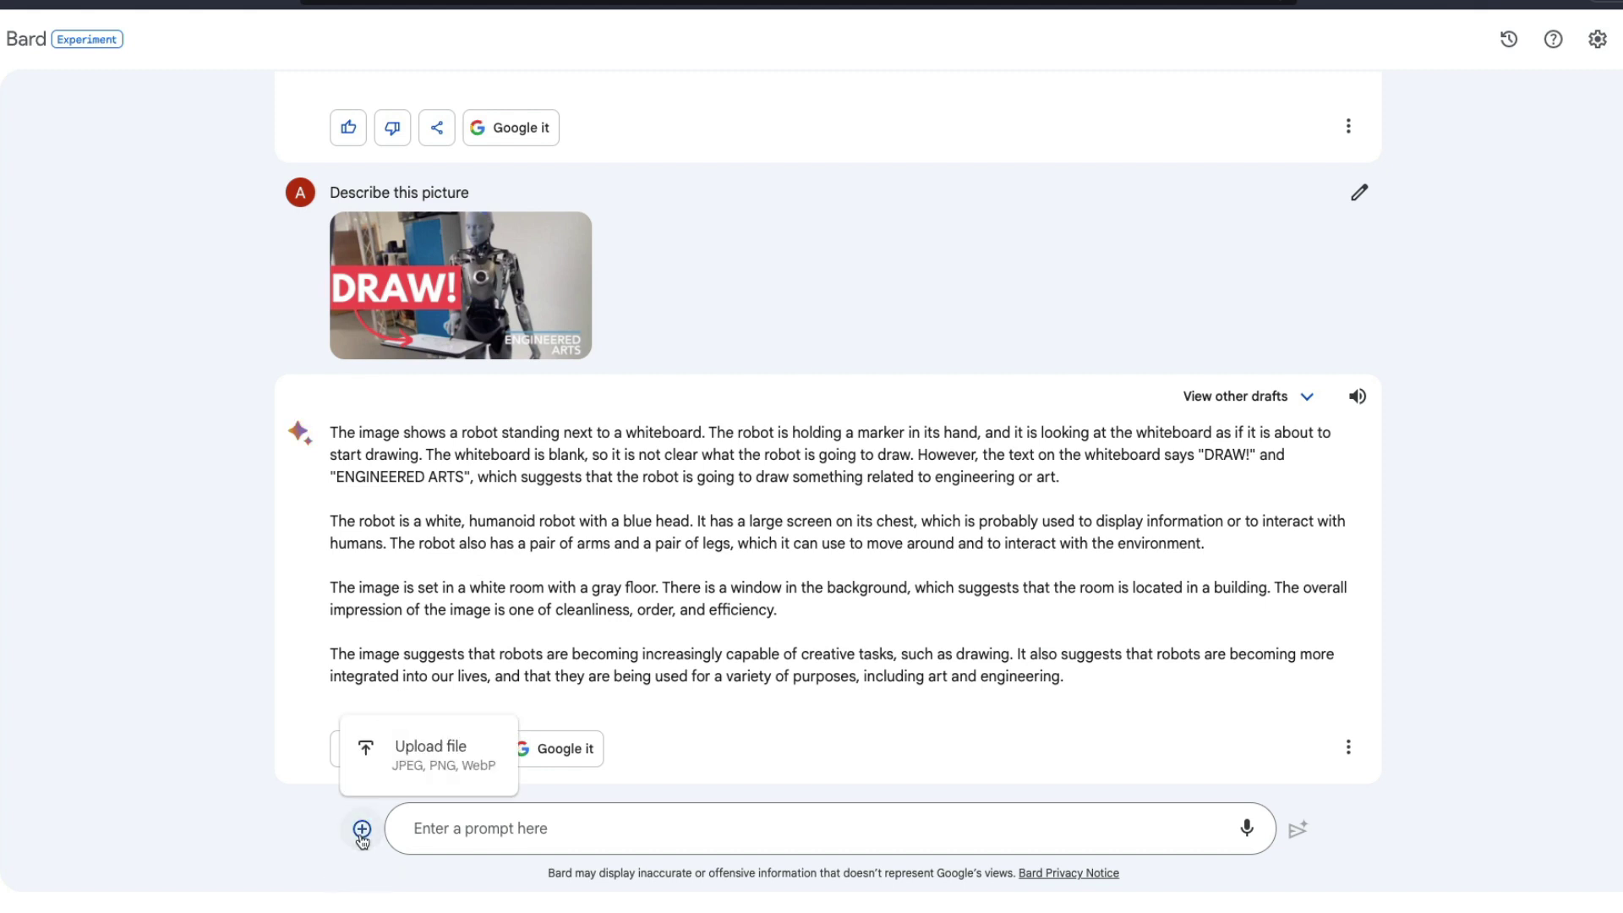
left_click(433, 755)
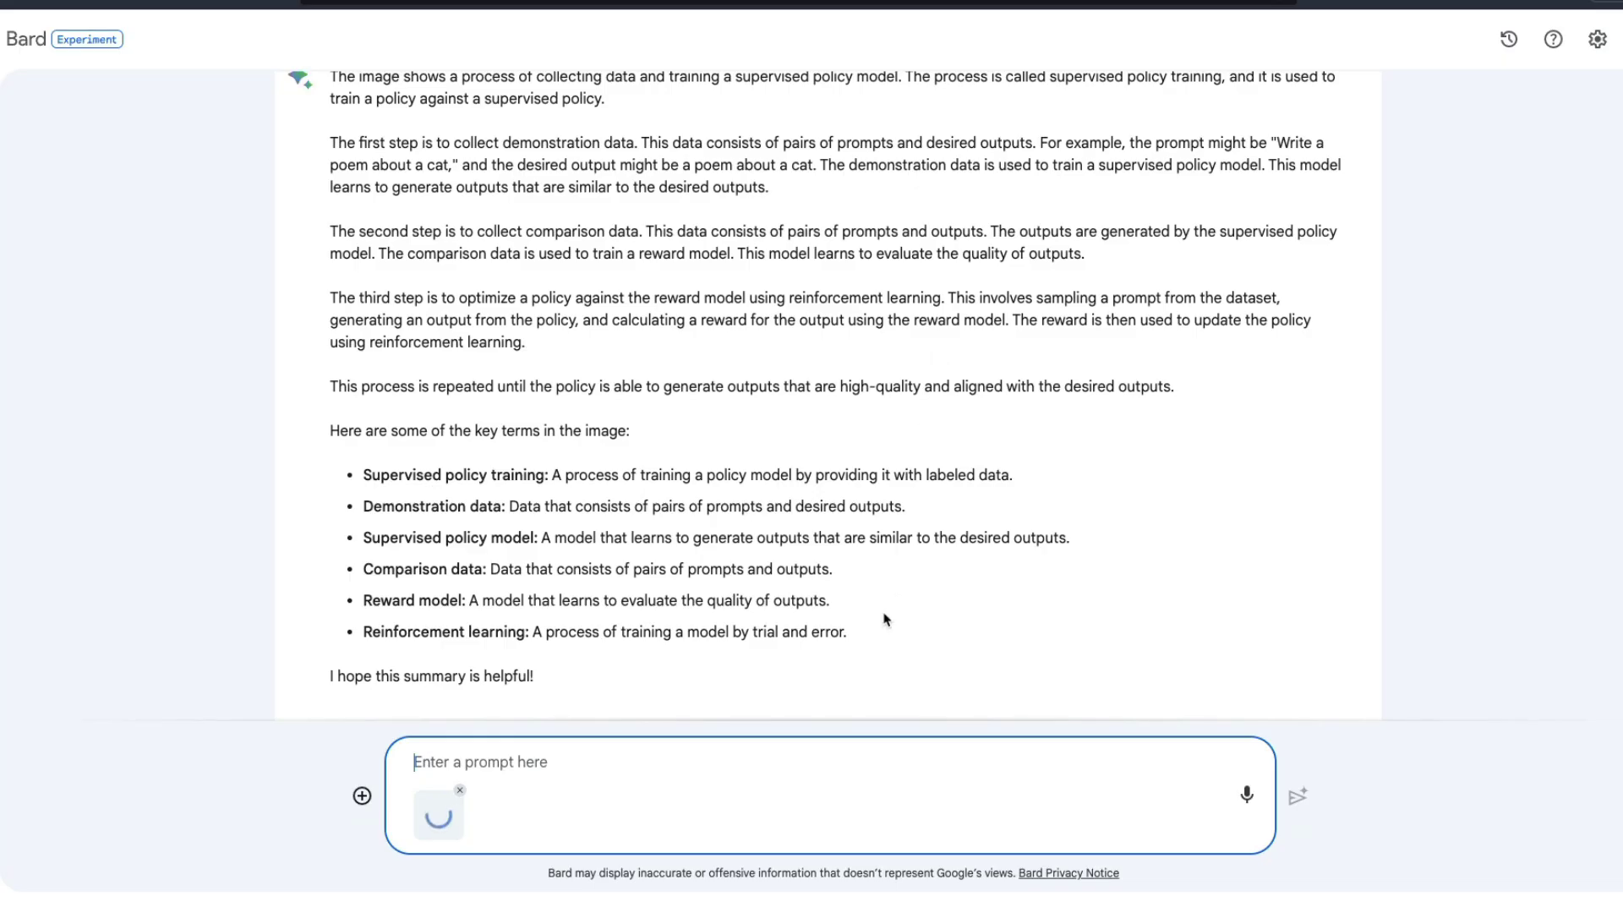
type("Where was this picture ")
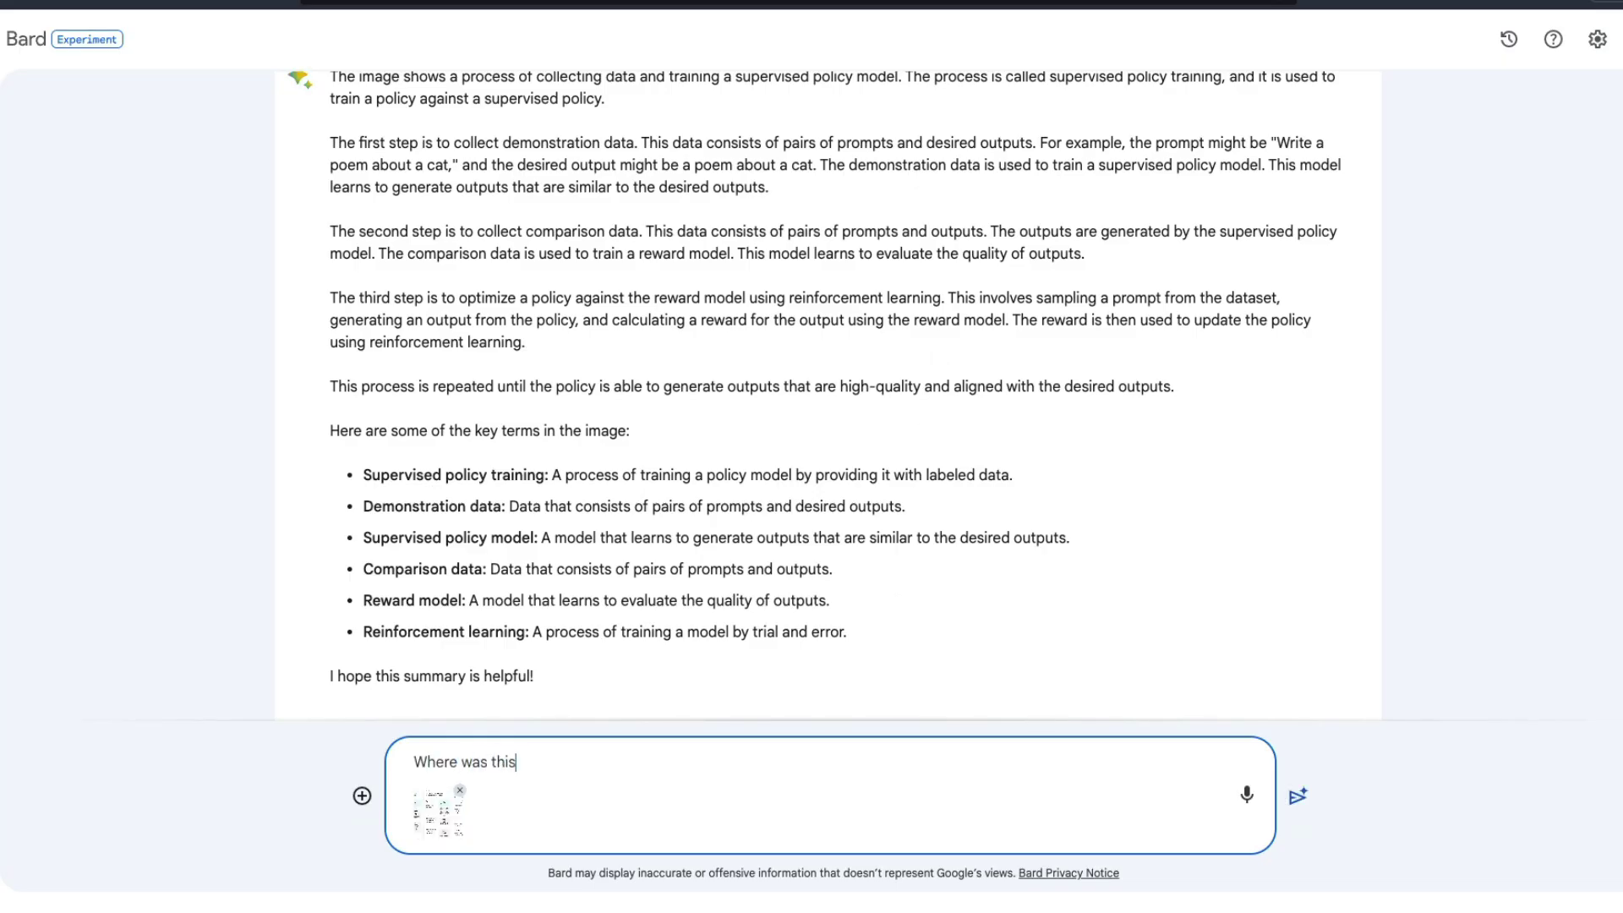
type("taken from?")
key("Return")
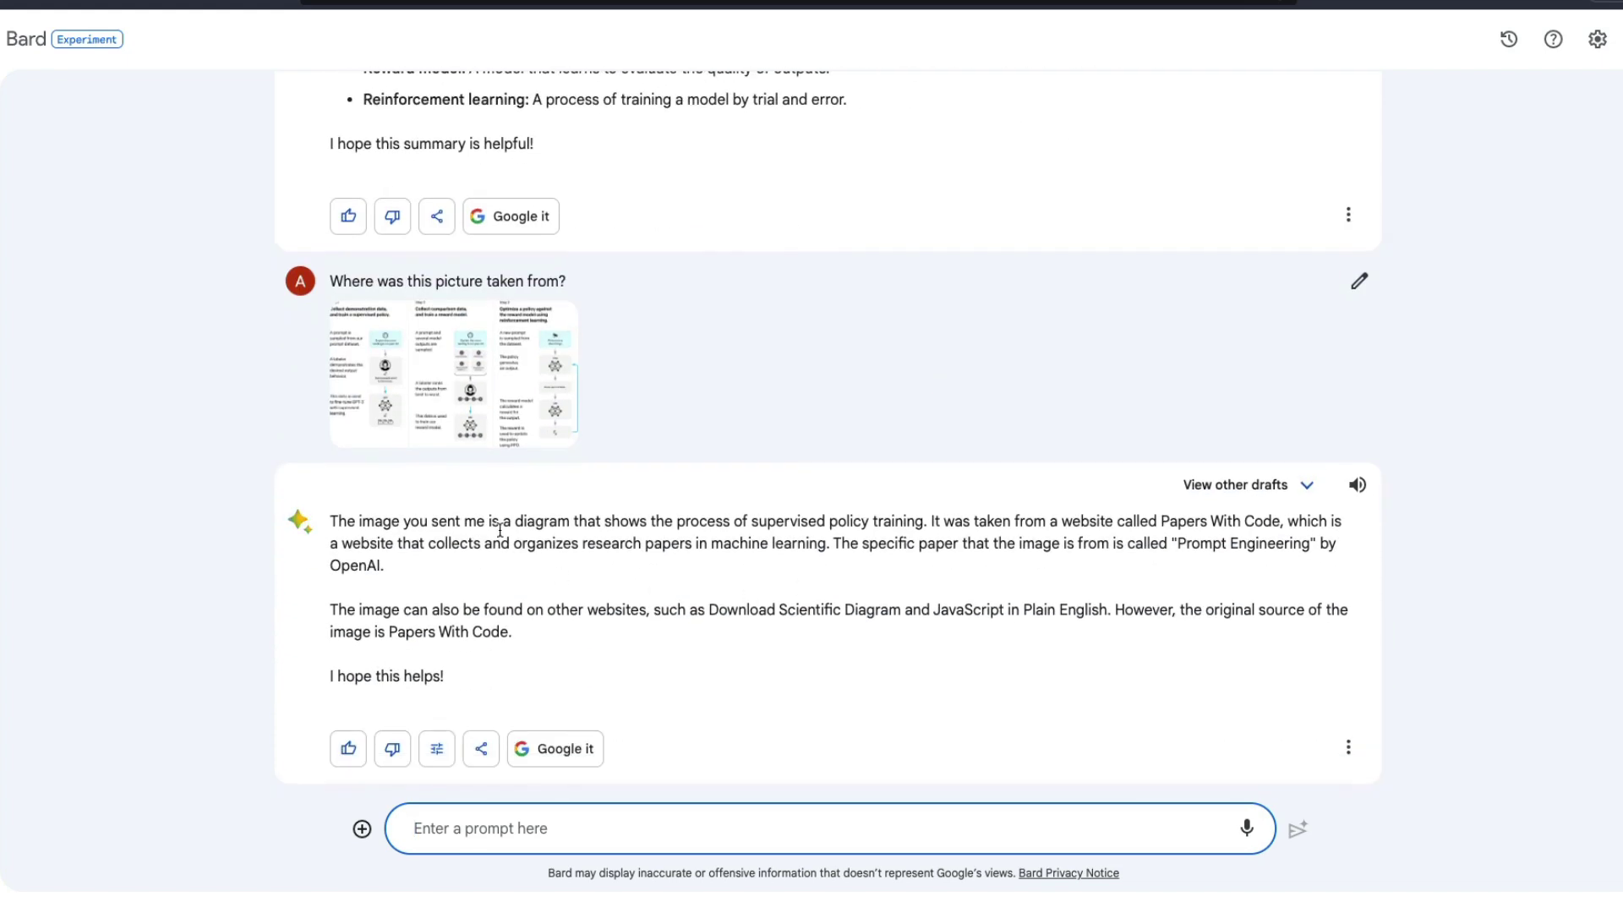
Examine the answer about the diagram's source, highlighting the opening text about supervised policy training and the Papers With Code website.
left_click_drag(534, 521, 1299, 523)
left_click(945, 523)
left_click(1299, 524)
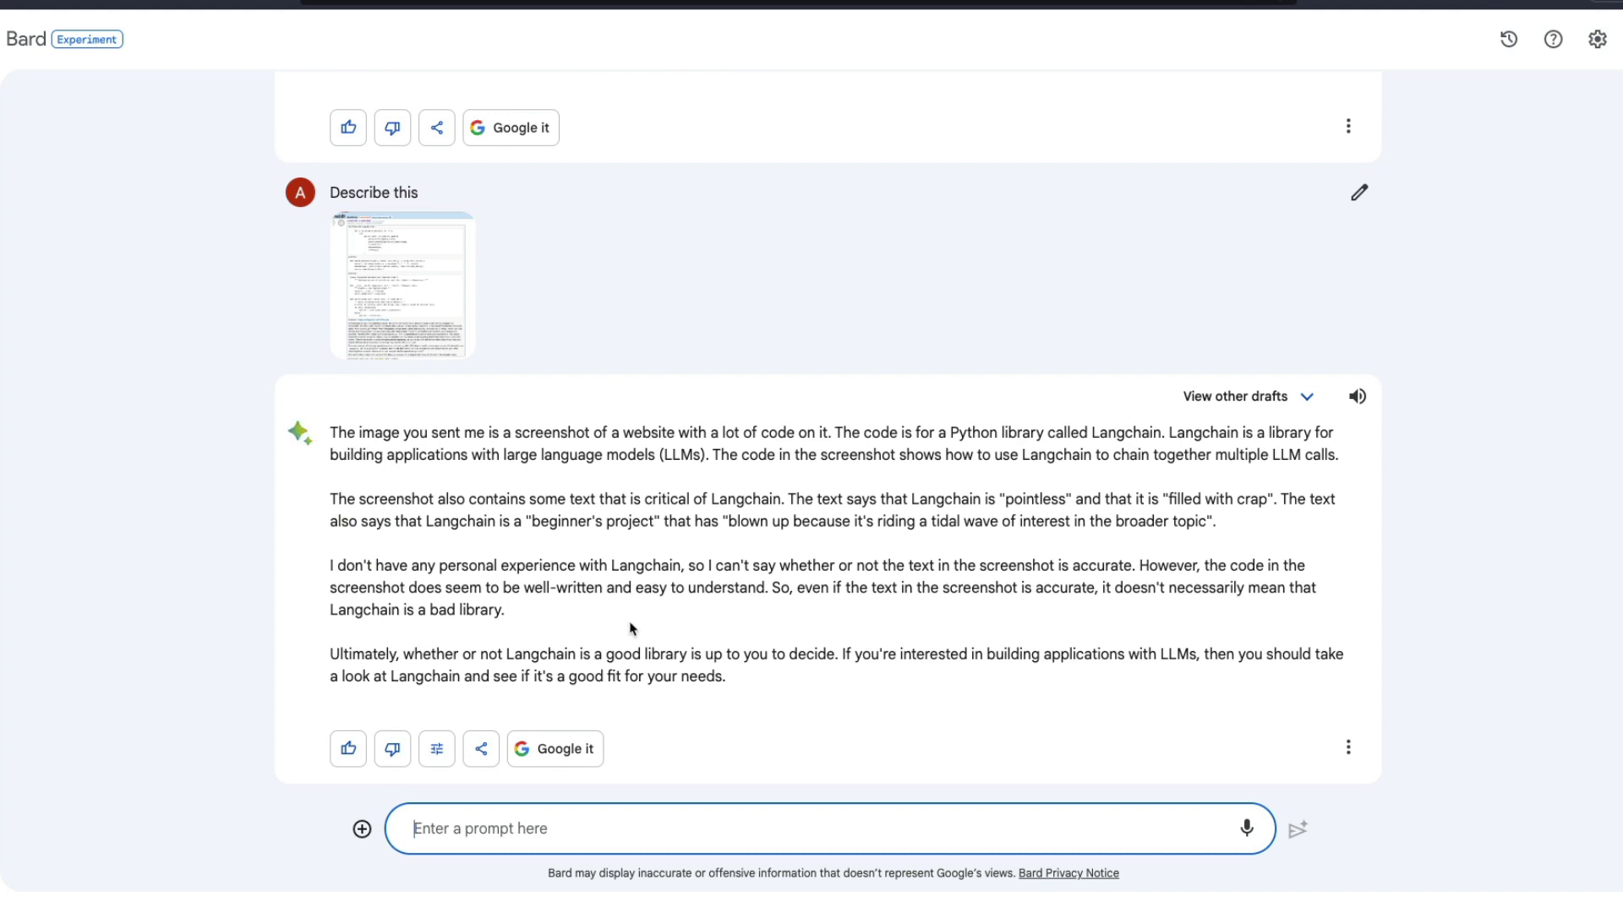
Examine the description of the Langchain code screenshot, highlighting the passages on the library's criticism, the code quality and the Python library.
left_click_drag(334, 560, 718, 637)
left_click(728, 645)
left_click_drag(1268, 553, 554, 492)
left_click(553, 490)
left_click_drag(788, 500, 1277, 524)
left_click(1276, 524)
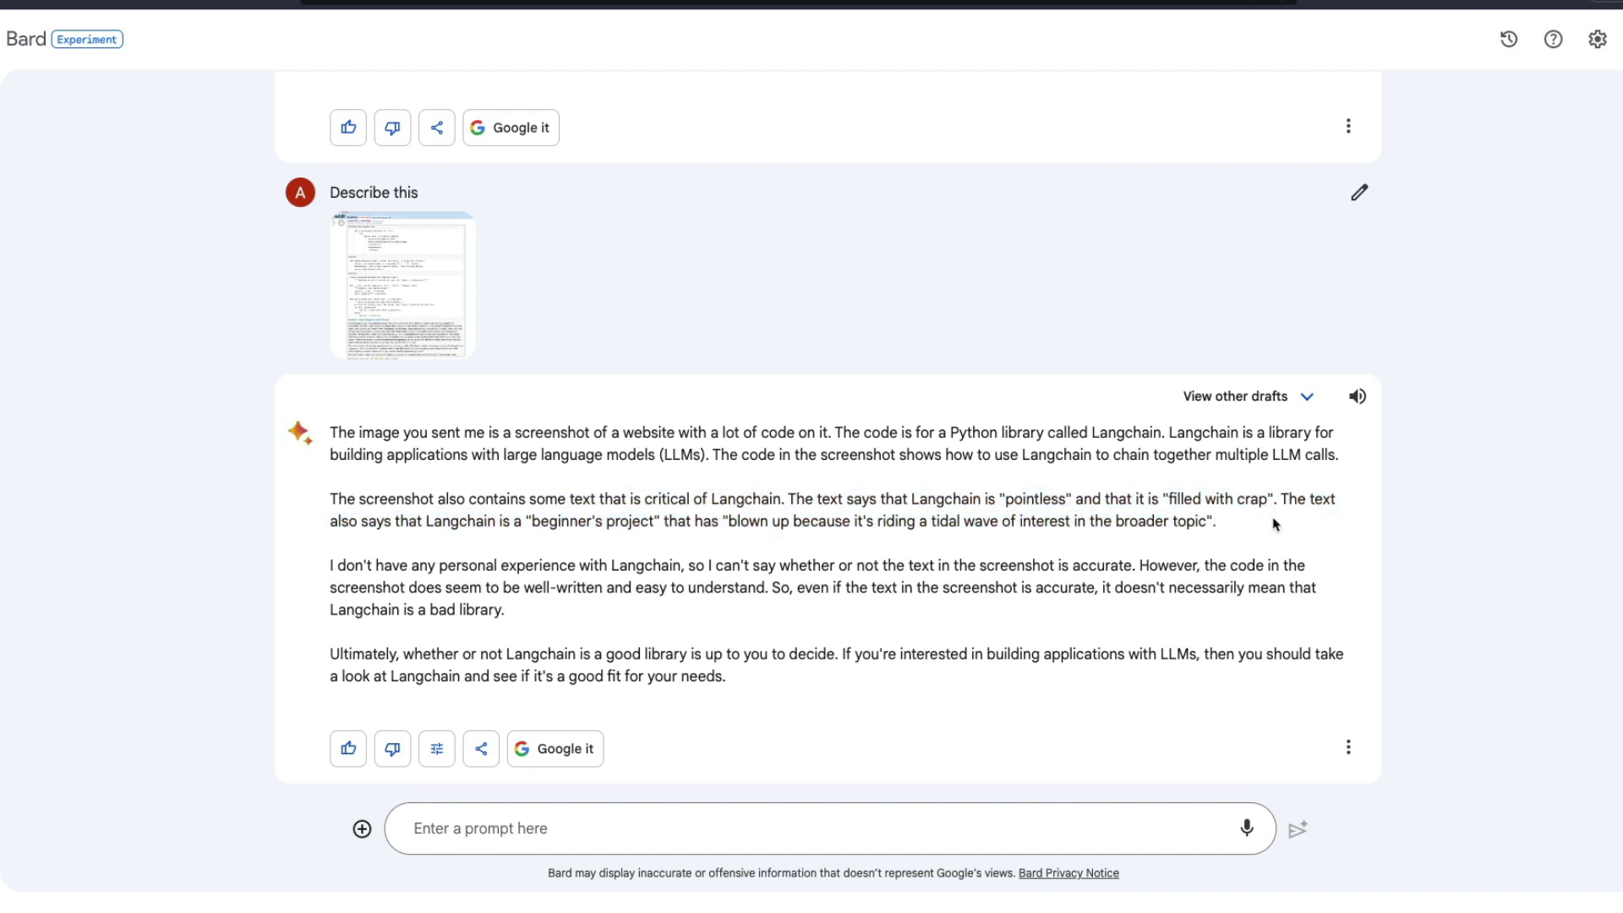
left_click_drag(782, 697, 894, 653)
left_click(583, 596)
left_click_drag(583, 596, 450, 515)
left_click(451, 515)
left_click_drag(841, 442, 1058, 432)
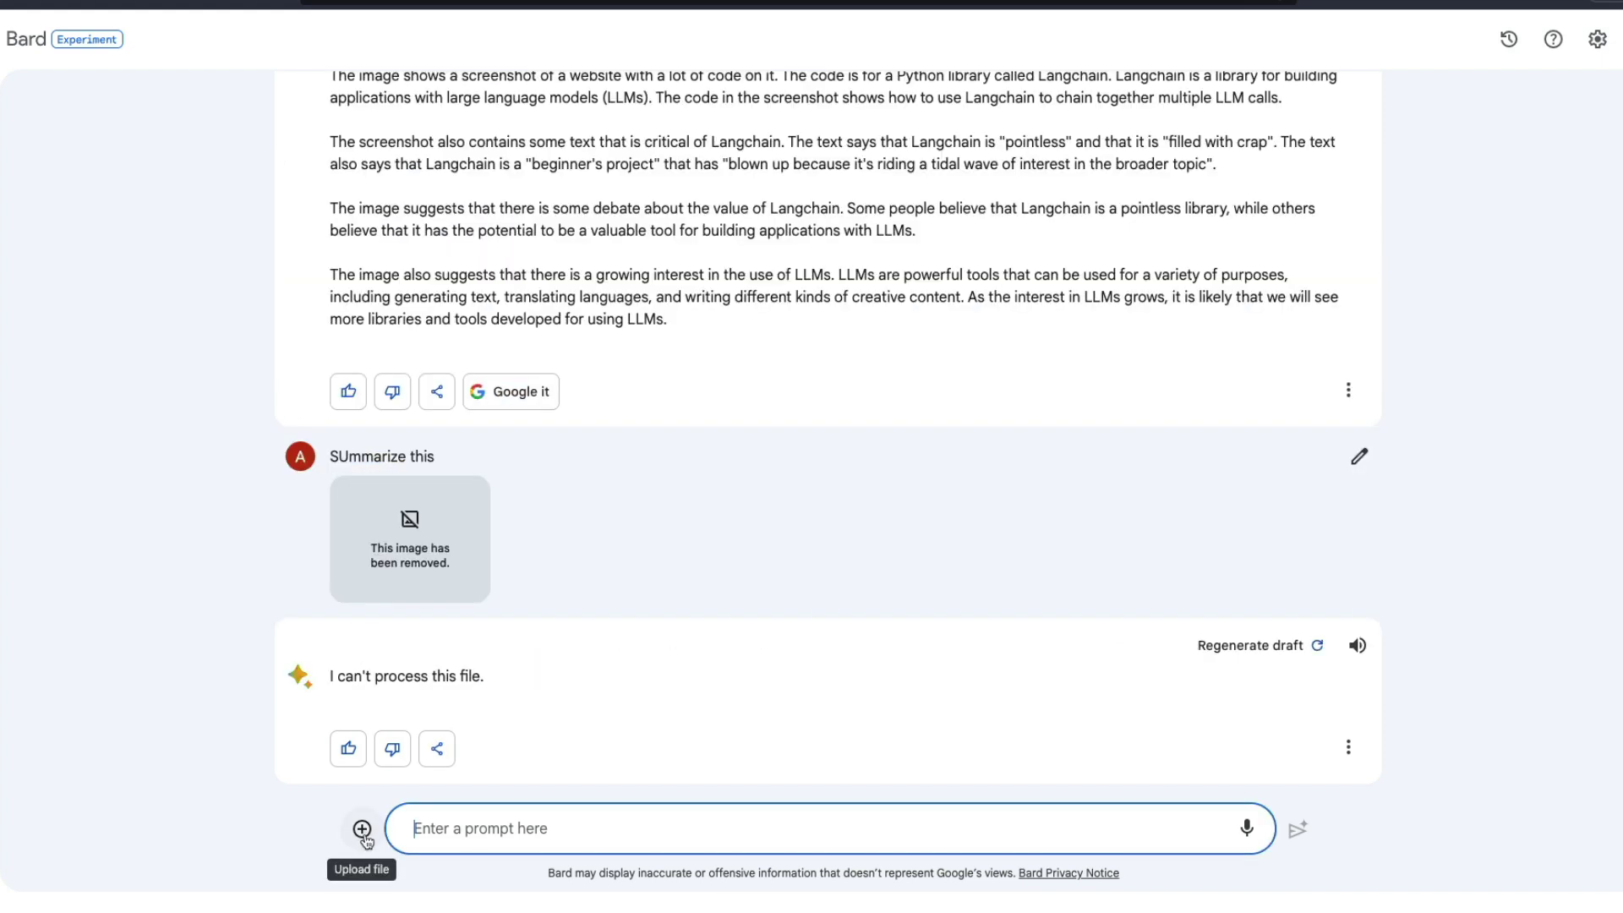
Upload the bell-curve meme image qu6ce4re1om91.jpg and submit it with the prompt "Explain this picture to me".
left_click(361, 828)
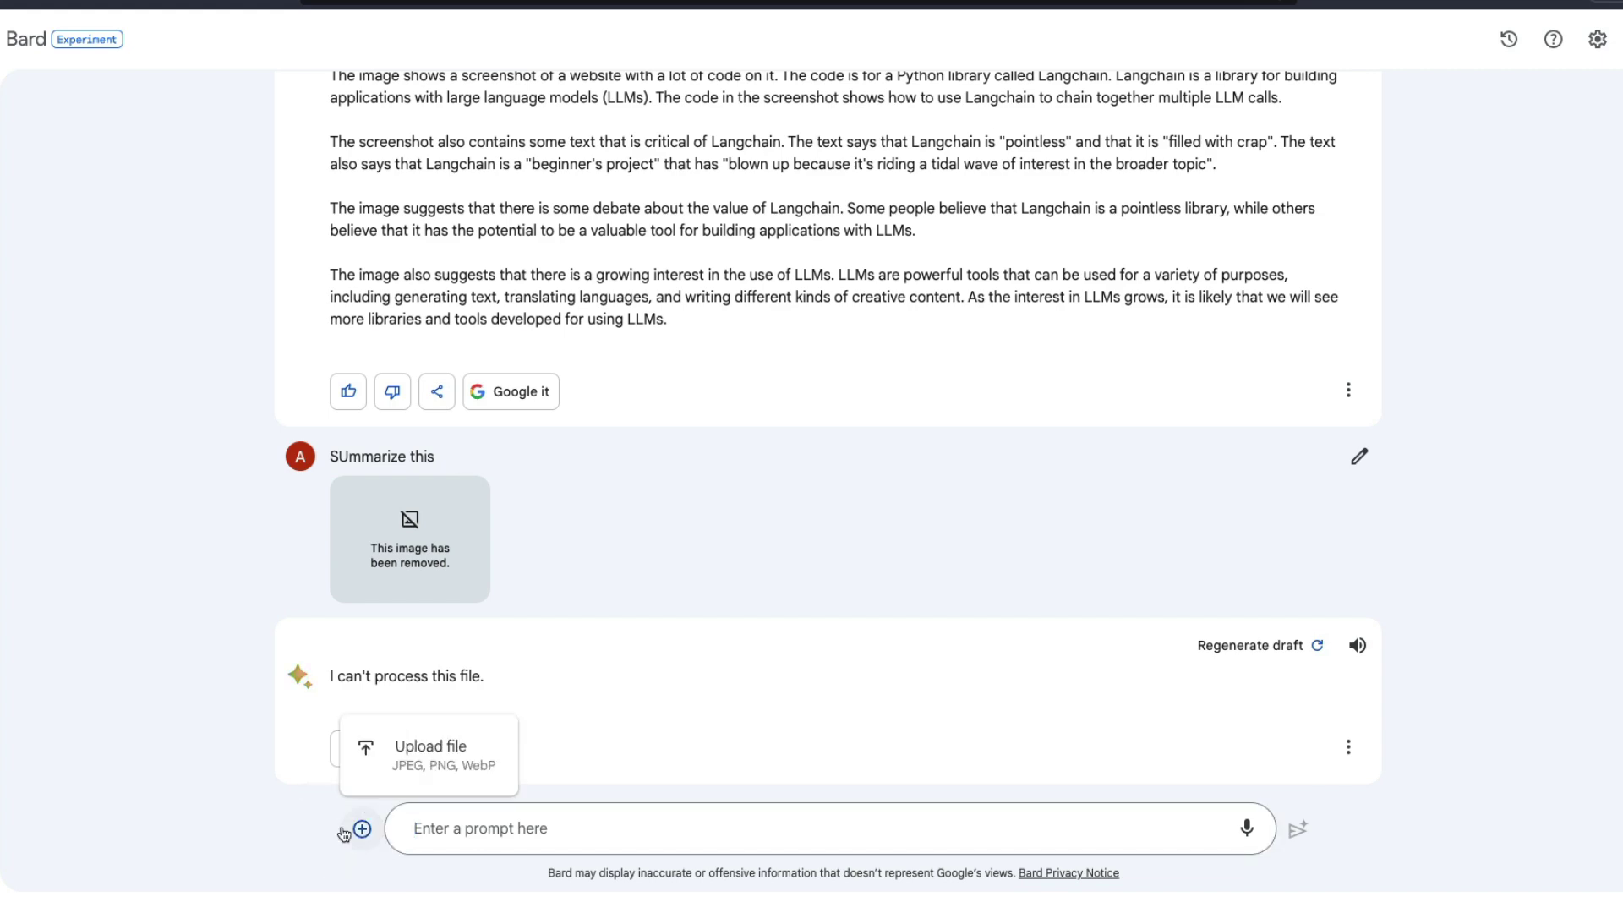
left_click(407, 775)
scroll(900, 544, "down", 6)
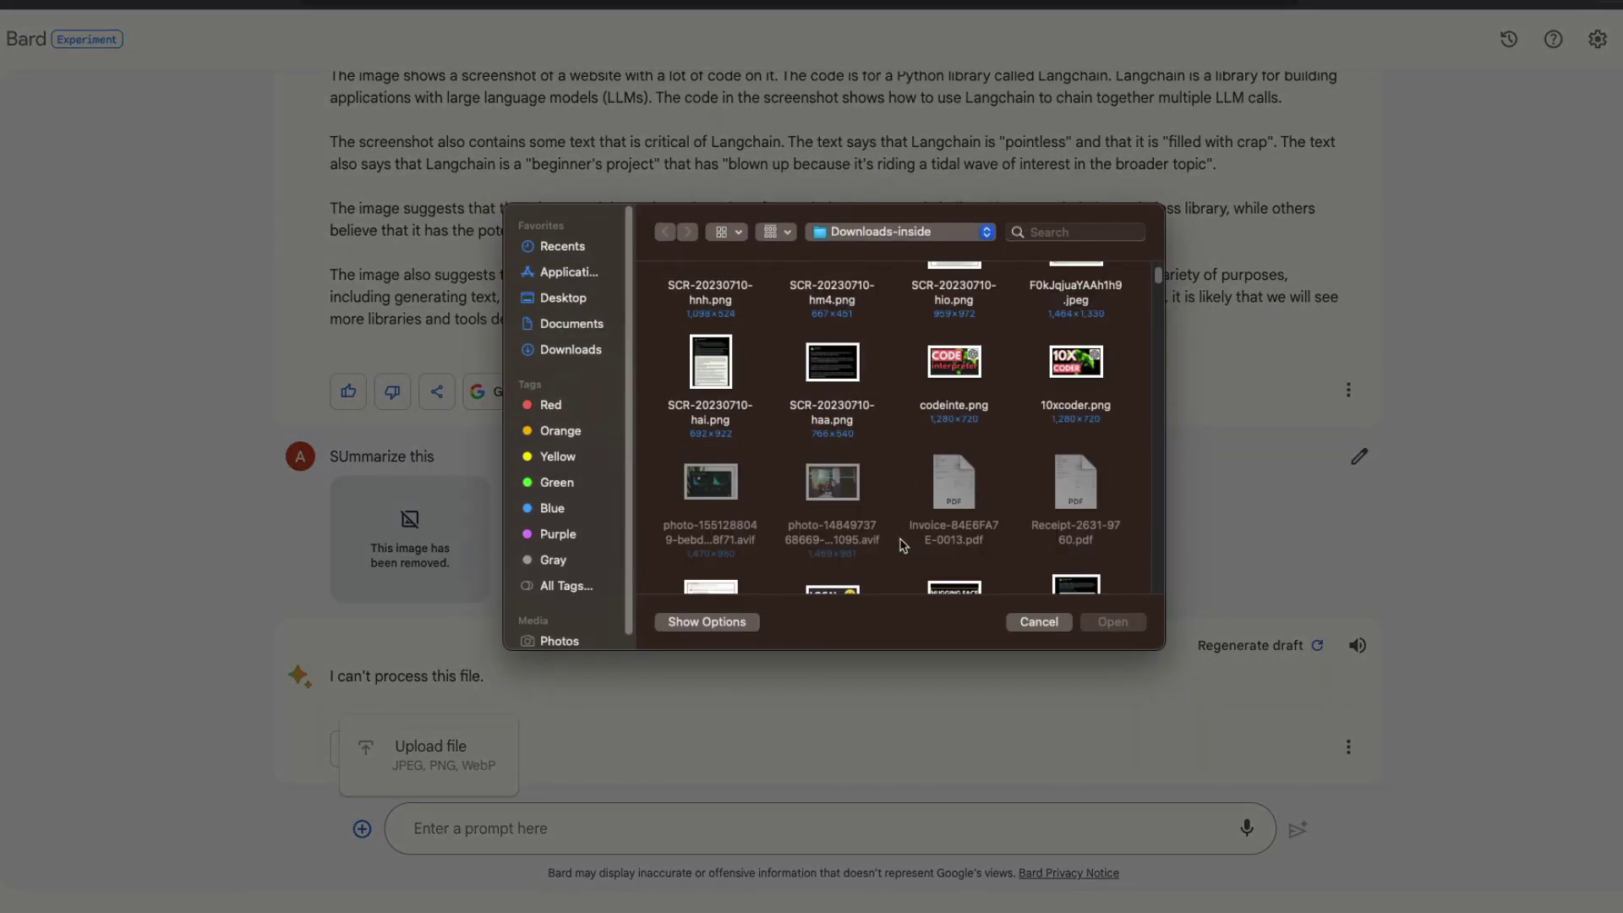
scroll(902, 545, "down", 2)
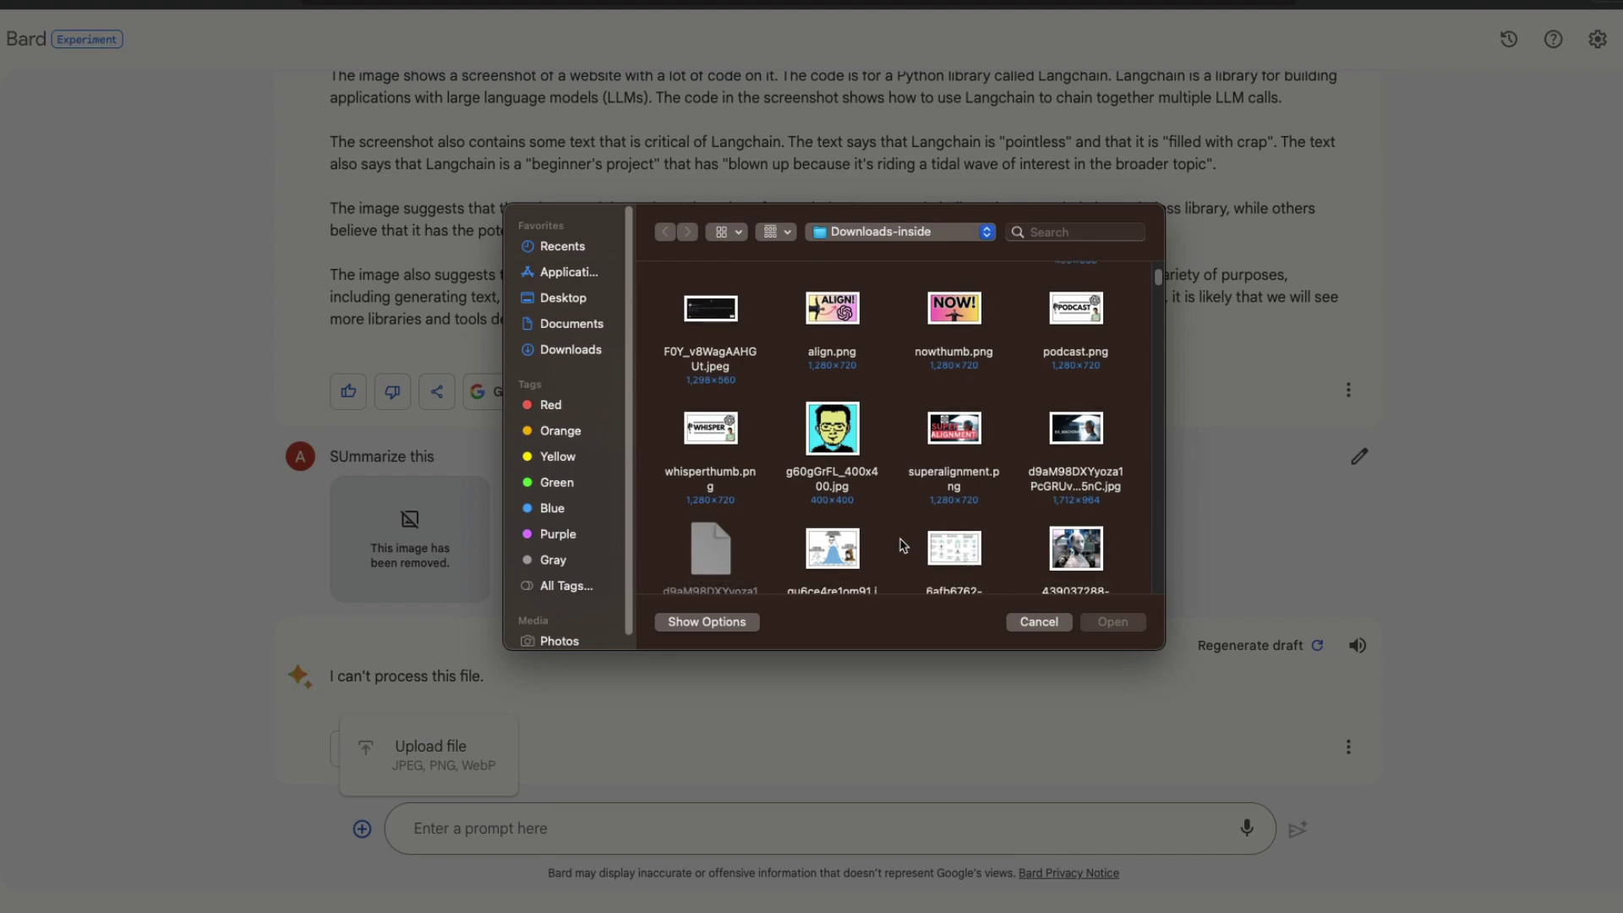
double_click(854, 549)
type("Explain this picture to me")
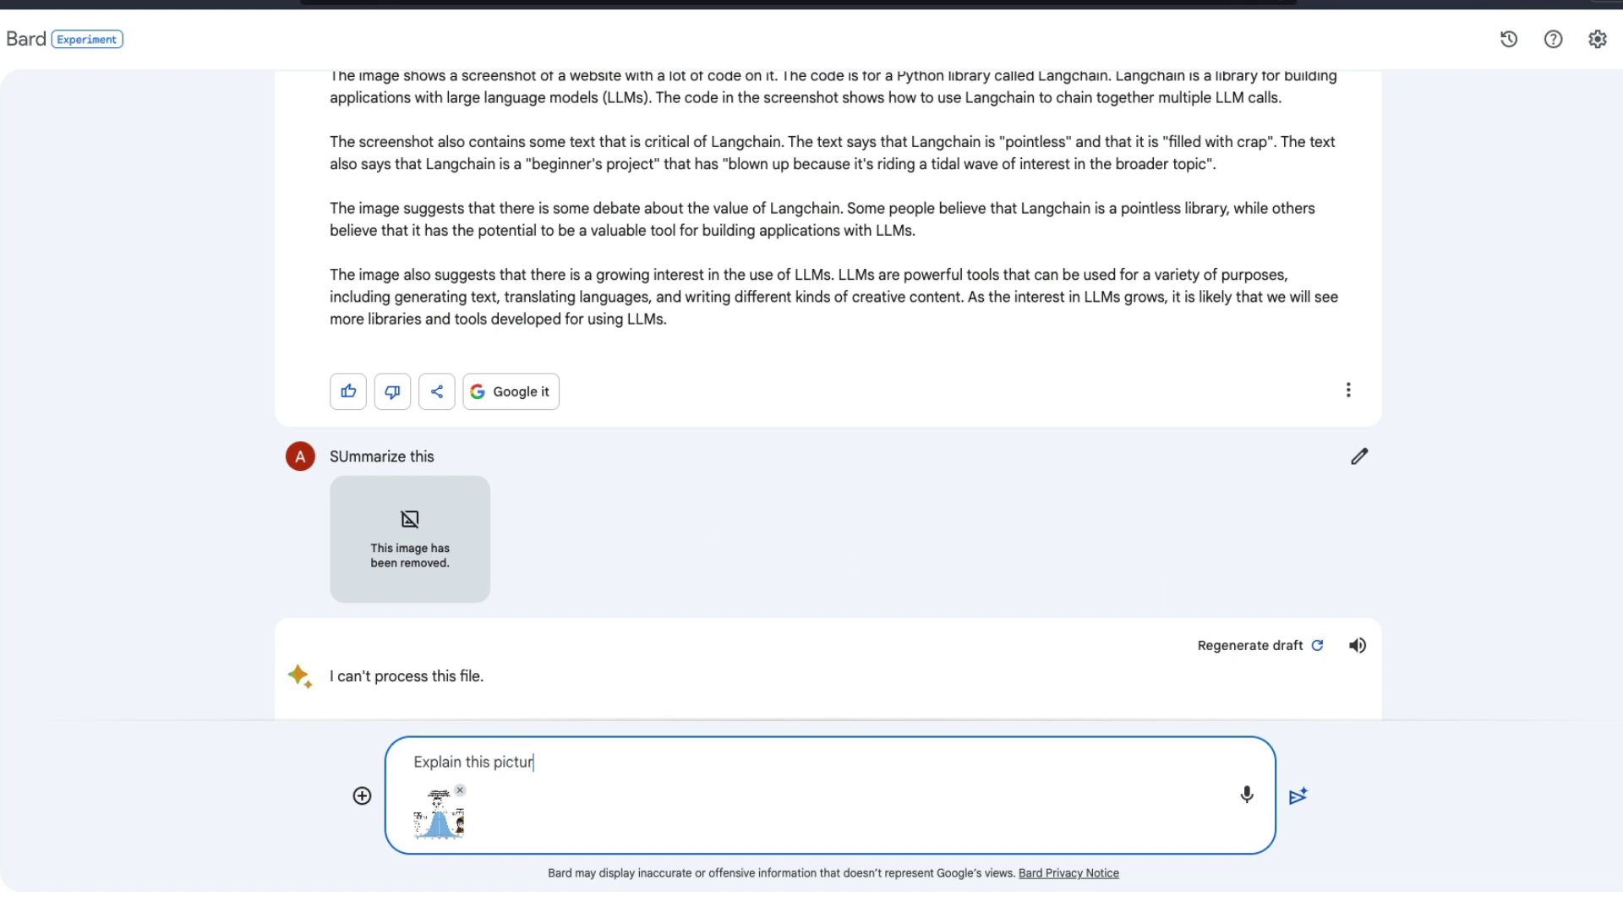
key("Return")
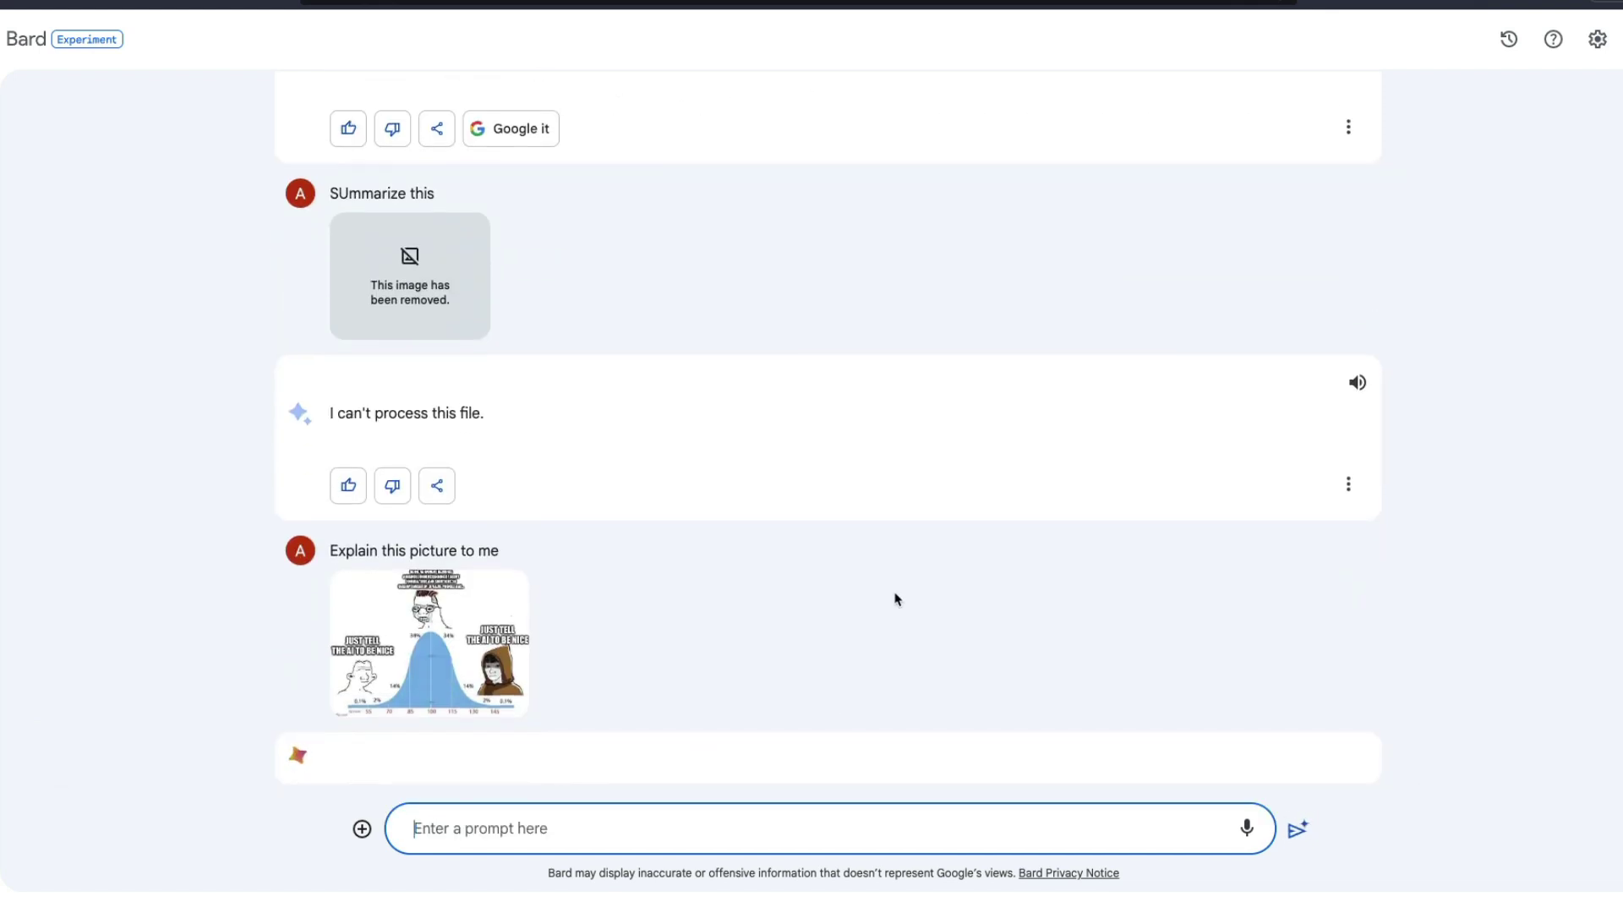
View the bell-curve meme at full size and read through its explanation, highlighting the phrase about AI being told to be nice.
left_click(399, 662)
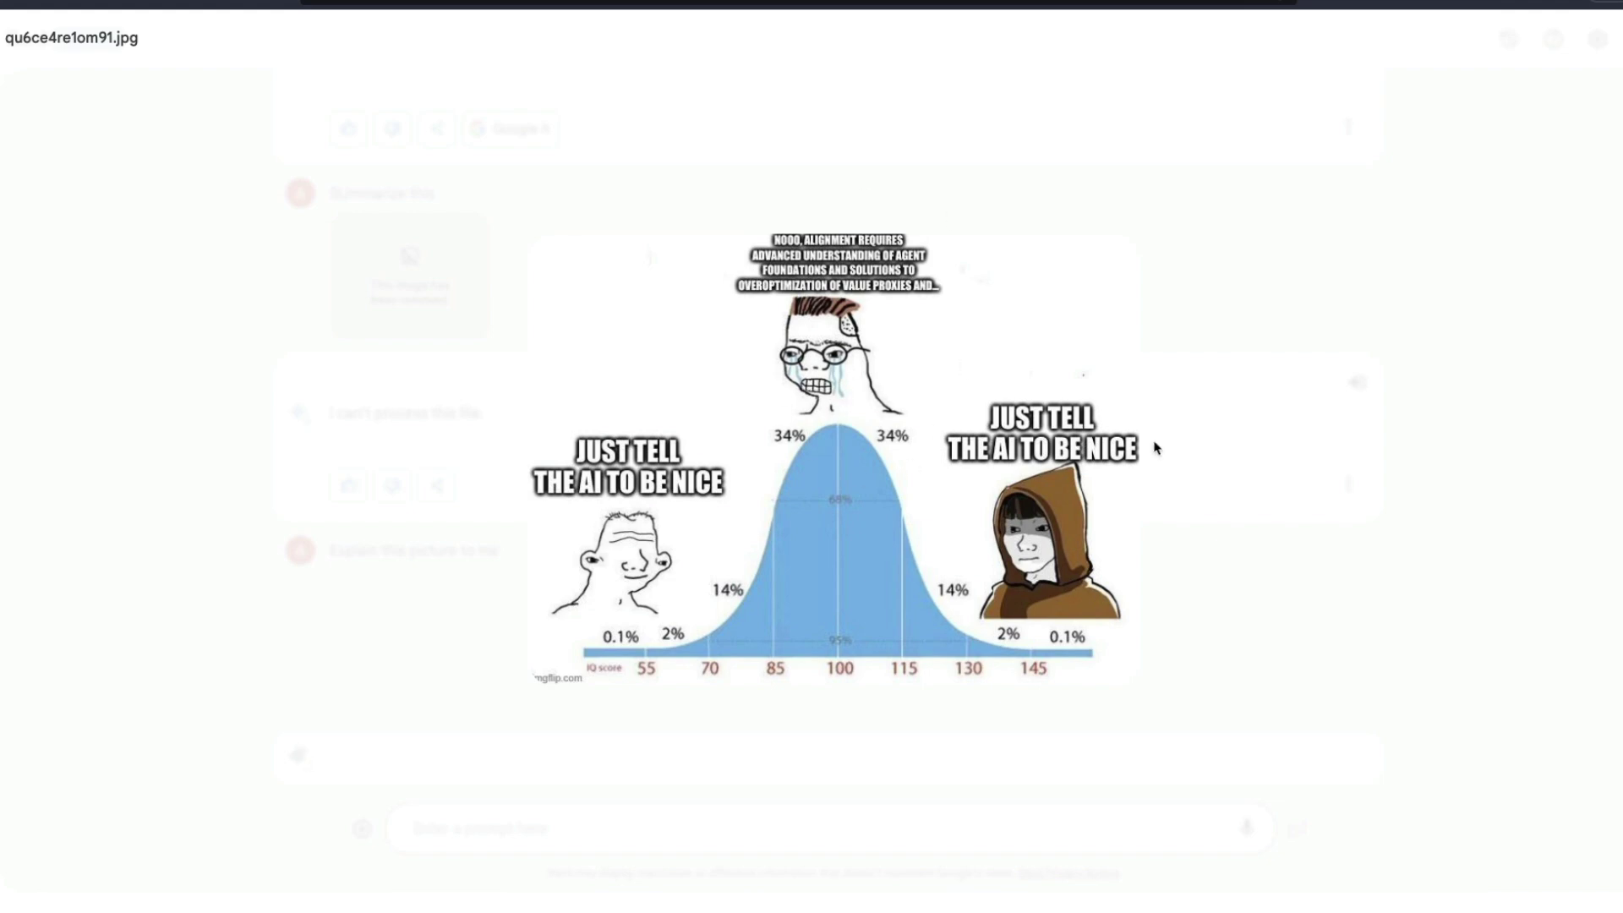
left_click(1310, 462)
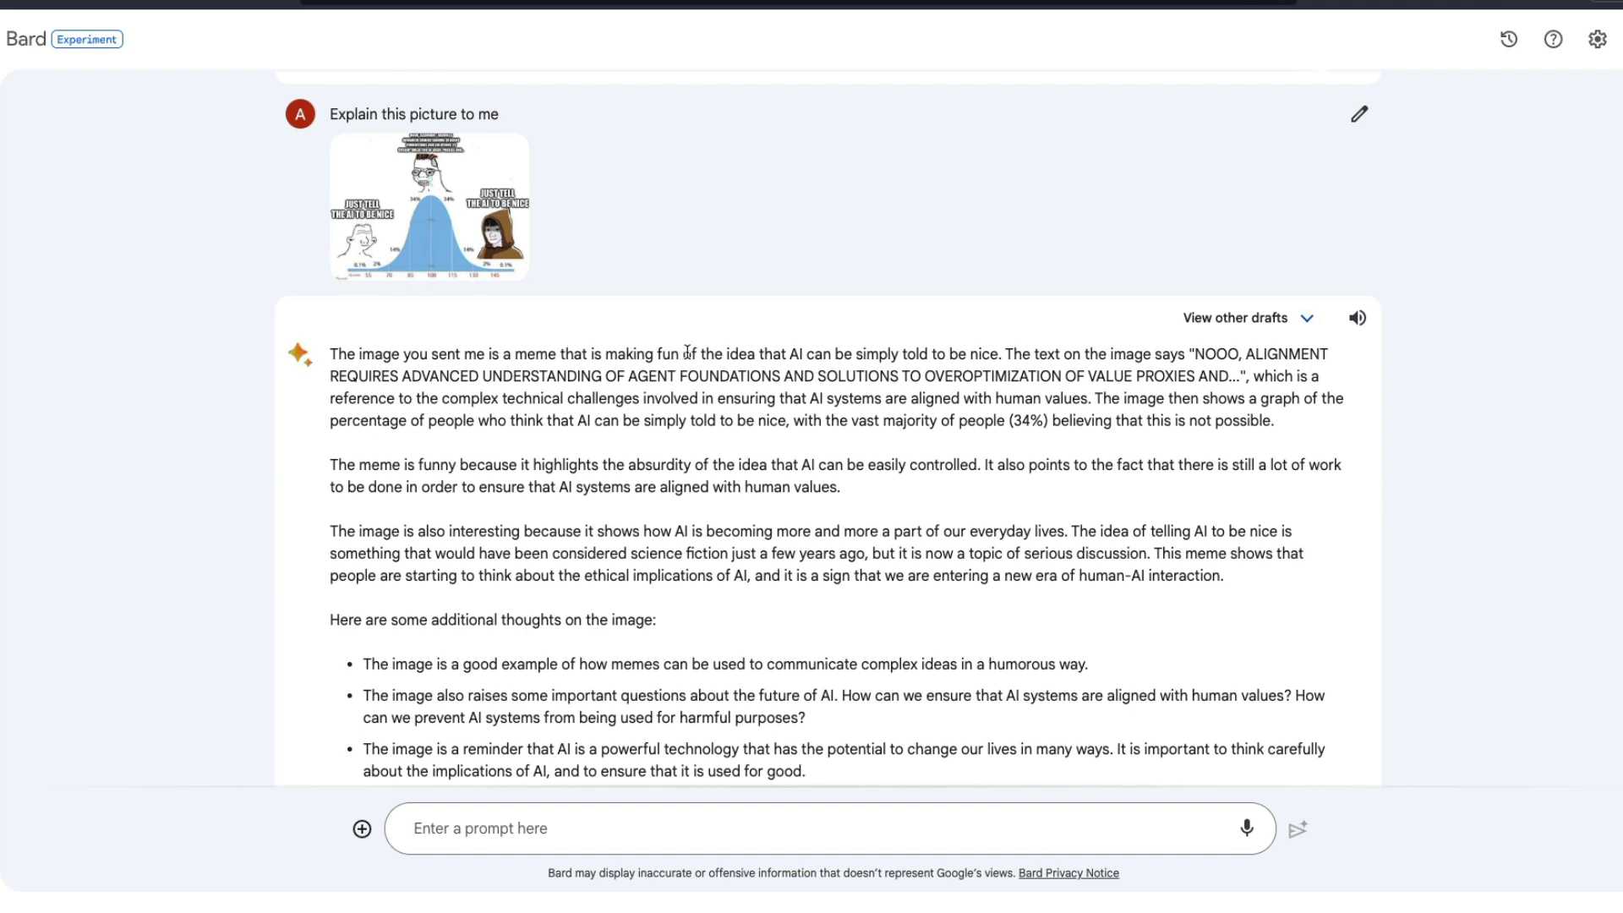
left_click_drag(779, 357, 968, 359)
left_click(968, 359)
scroll(863, 429, "down", 1)
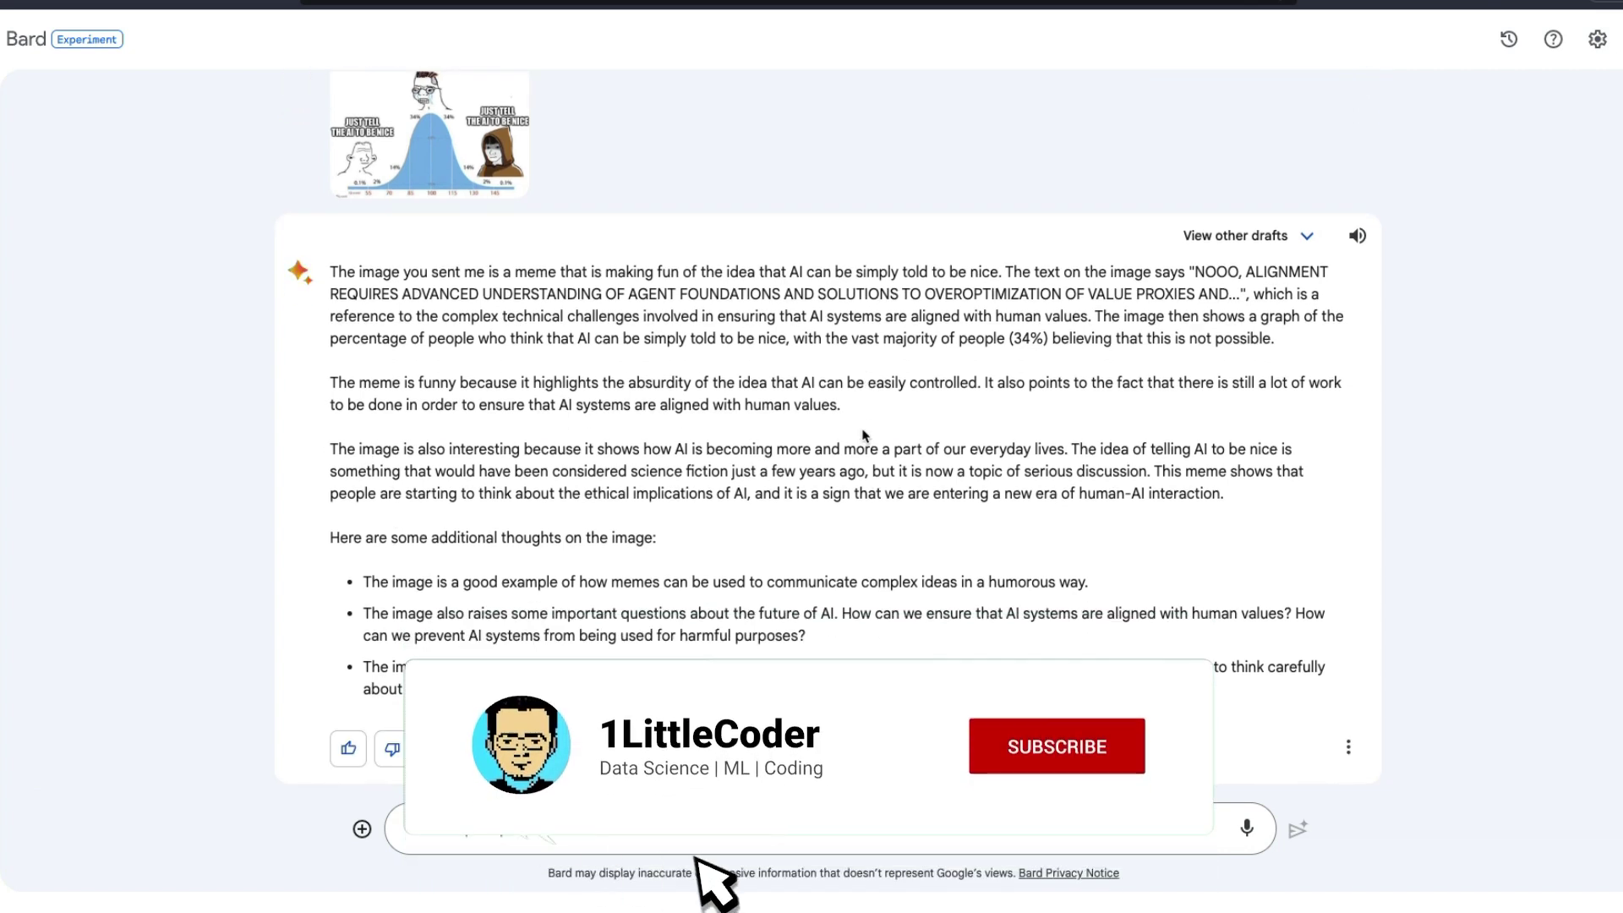
scroll(862, 434, "up", 1)
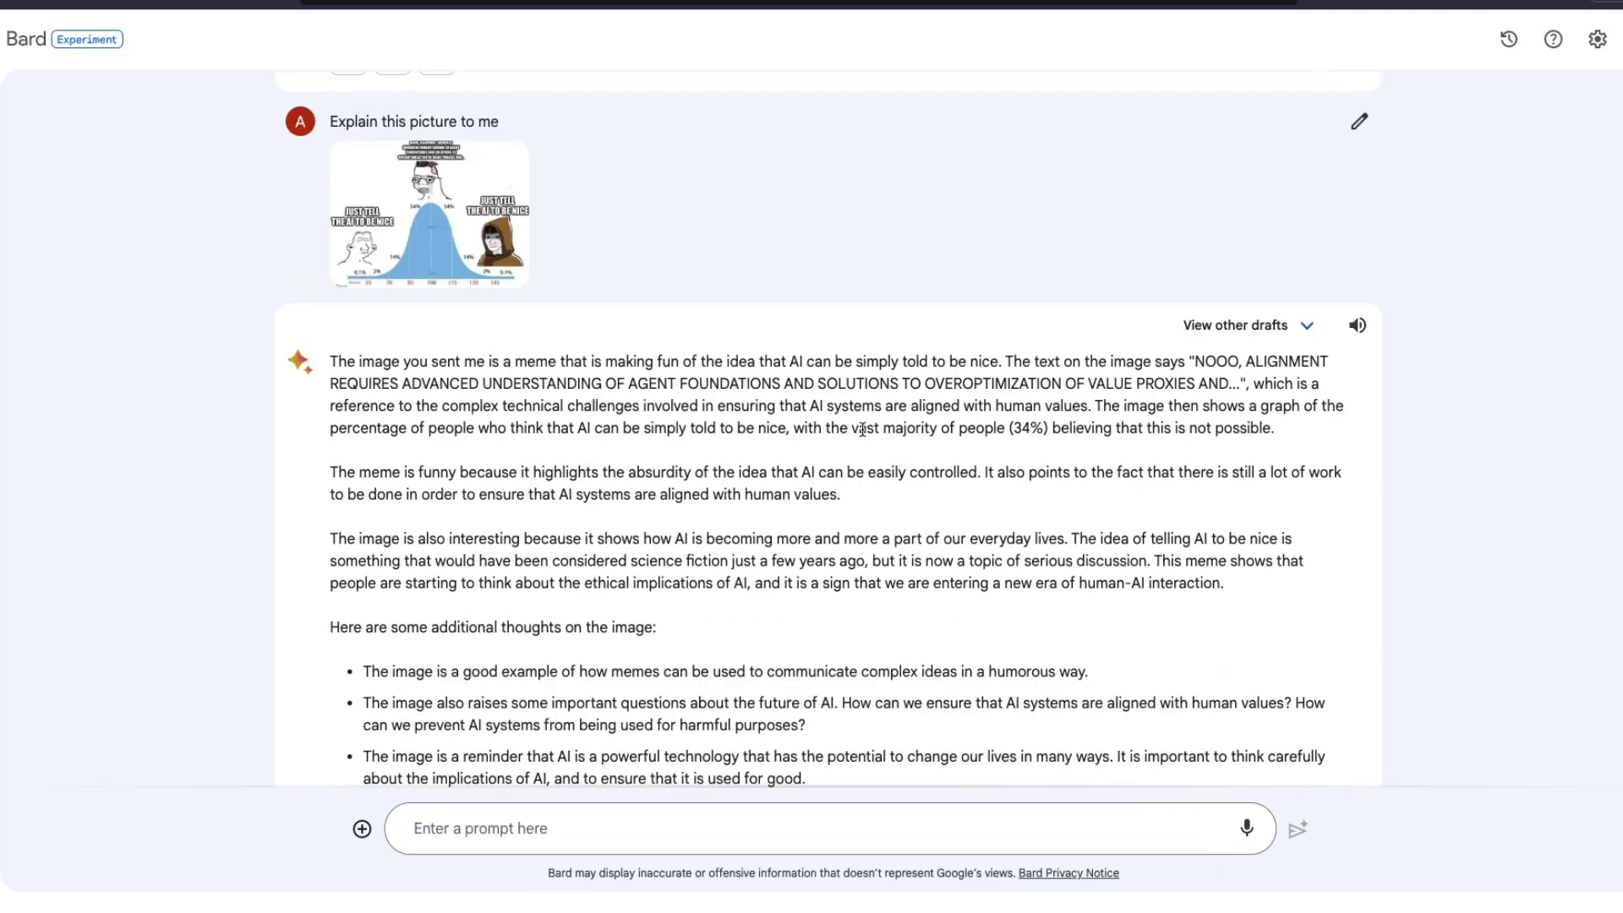
scroll(863, 430, "down", 1)
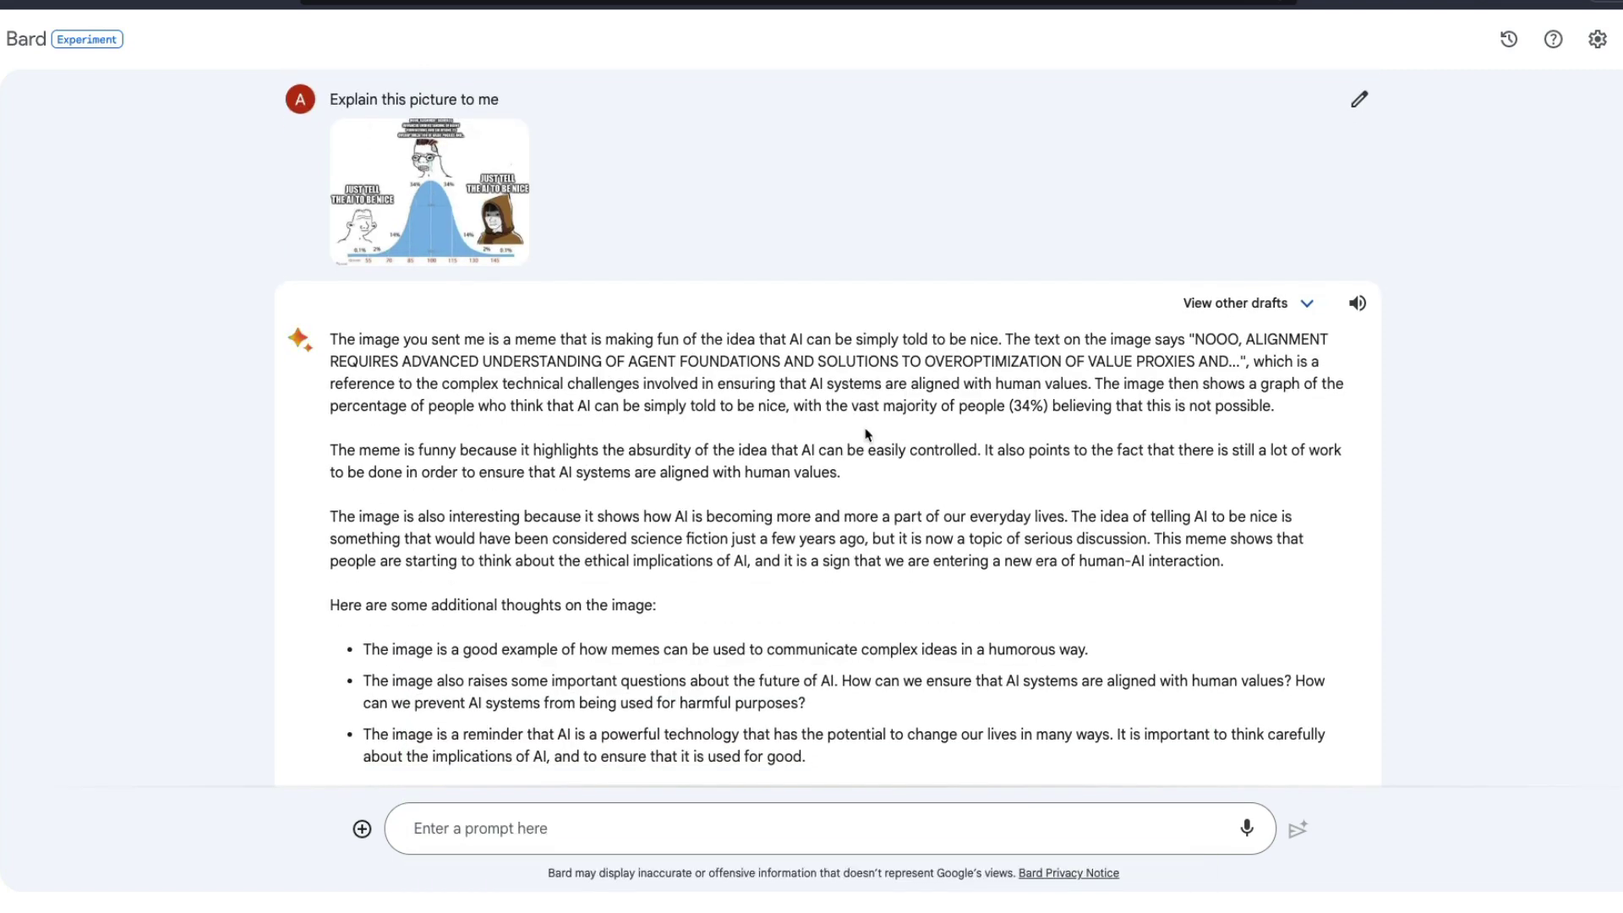
scroll(832, 446, "down", 3)
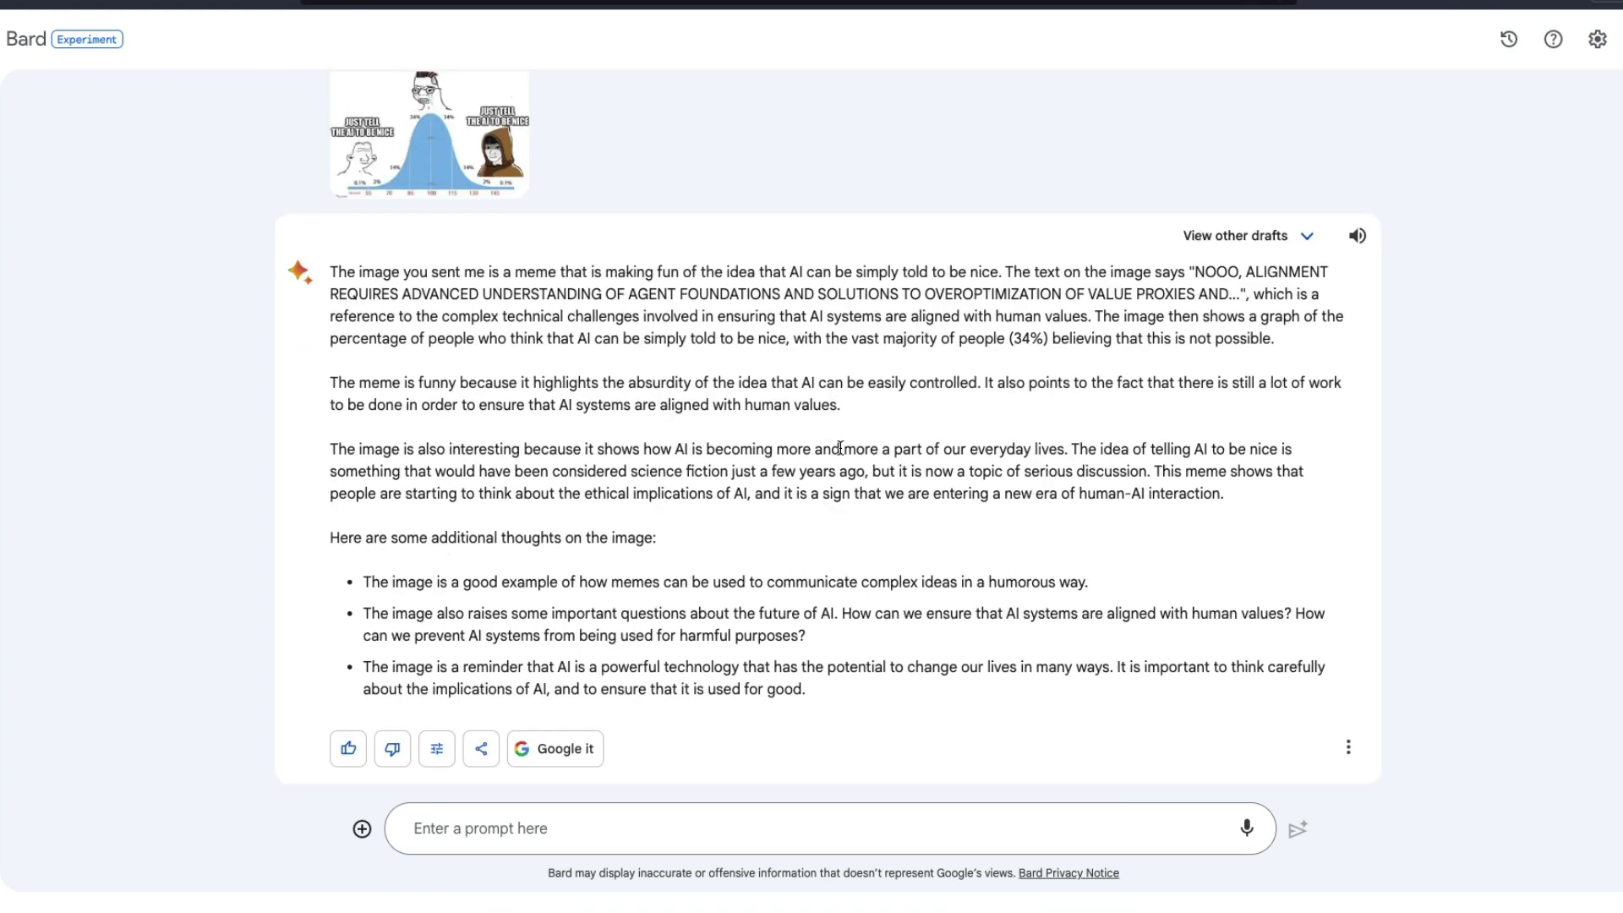
Upload the three-part policy training diagram and submit it with the prompt "Summarize this".
left_click(362, 828)
left_click(431, 748)
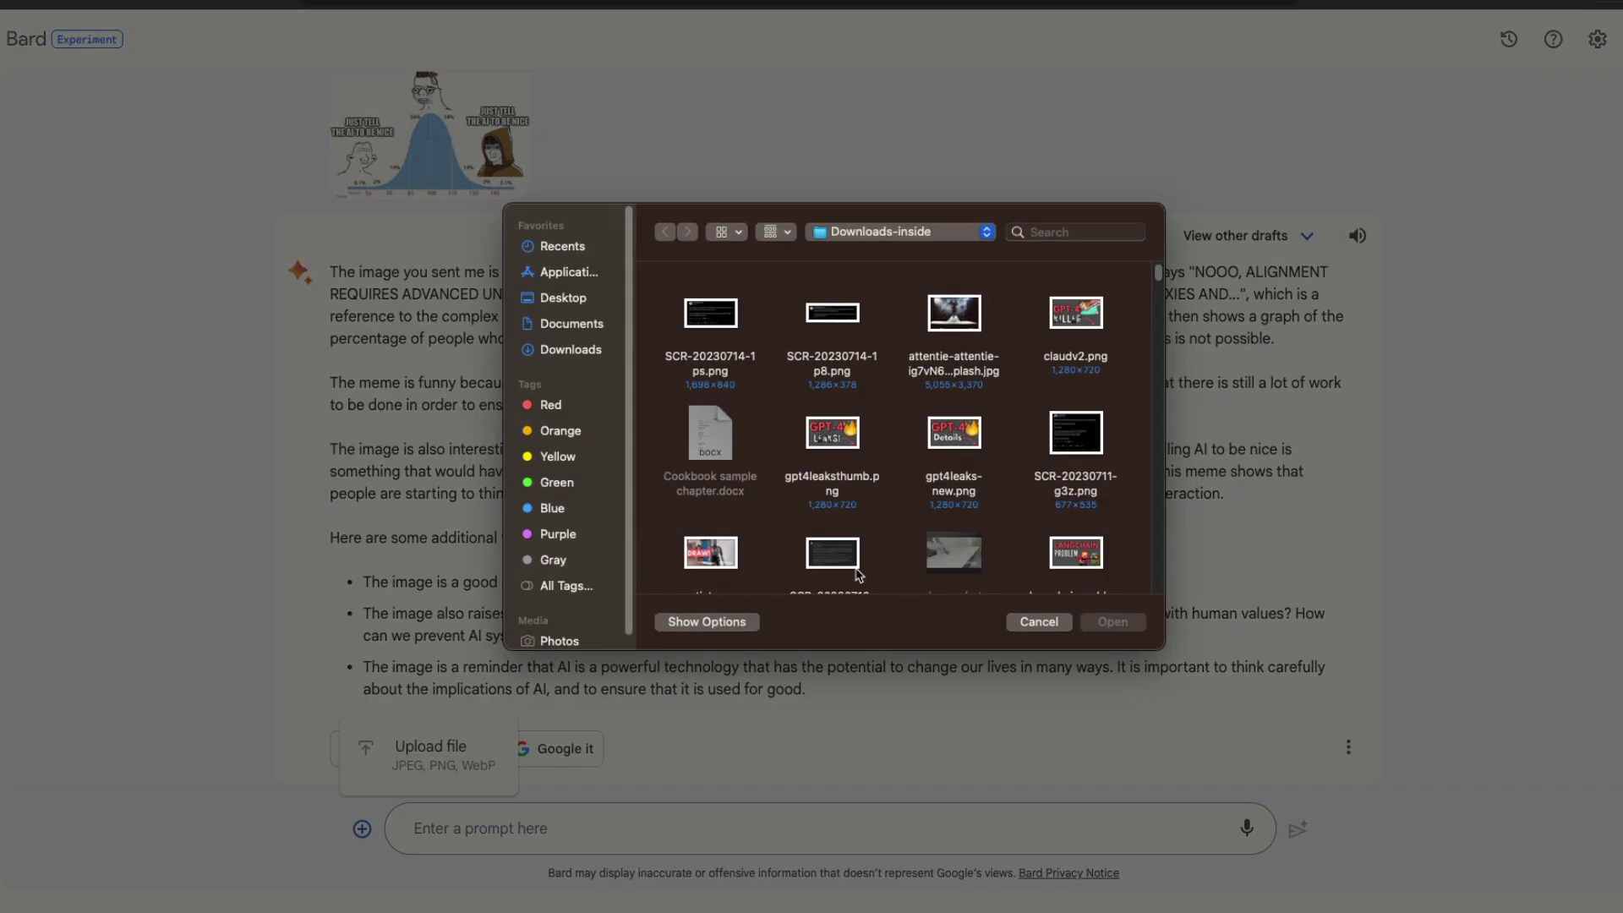
scroll(955, 583, "down", 5)
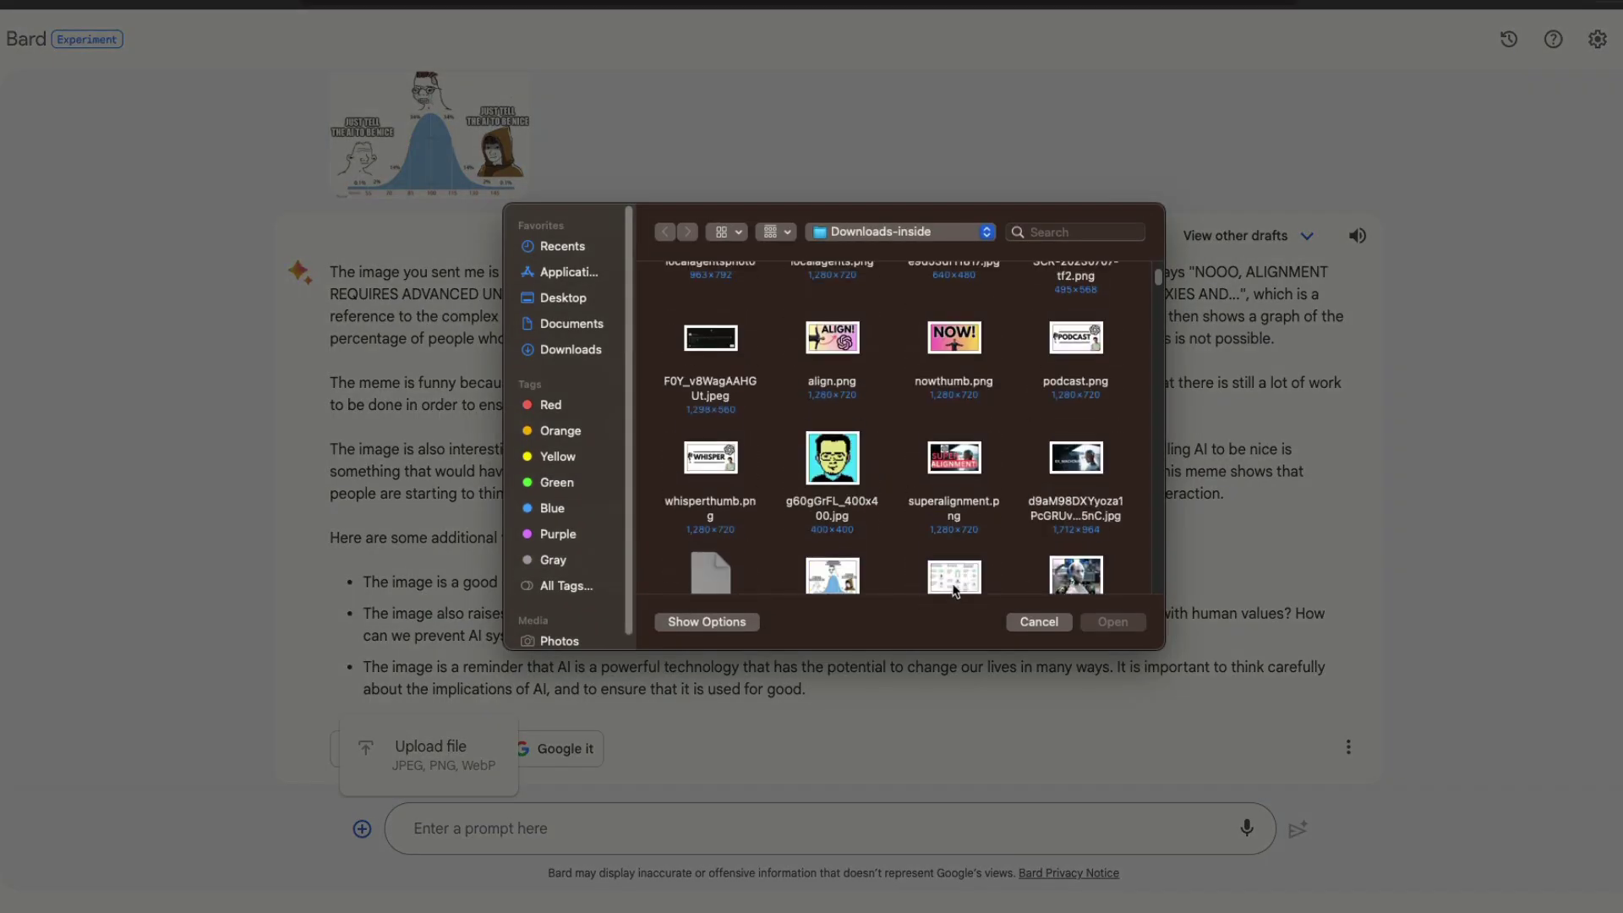
left_click(959, 580)
double_click(958, 581)
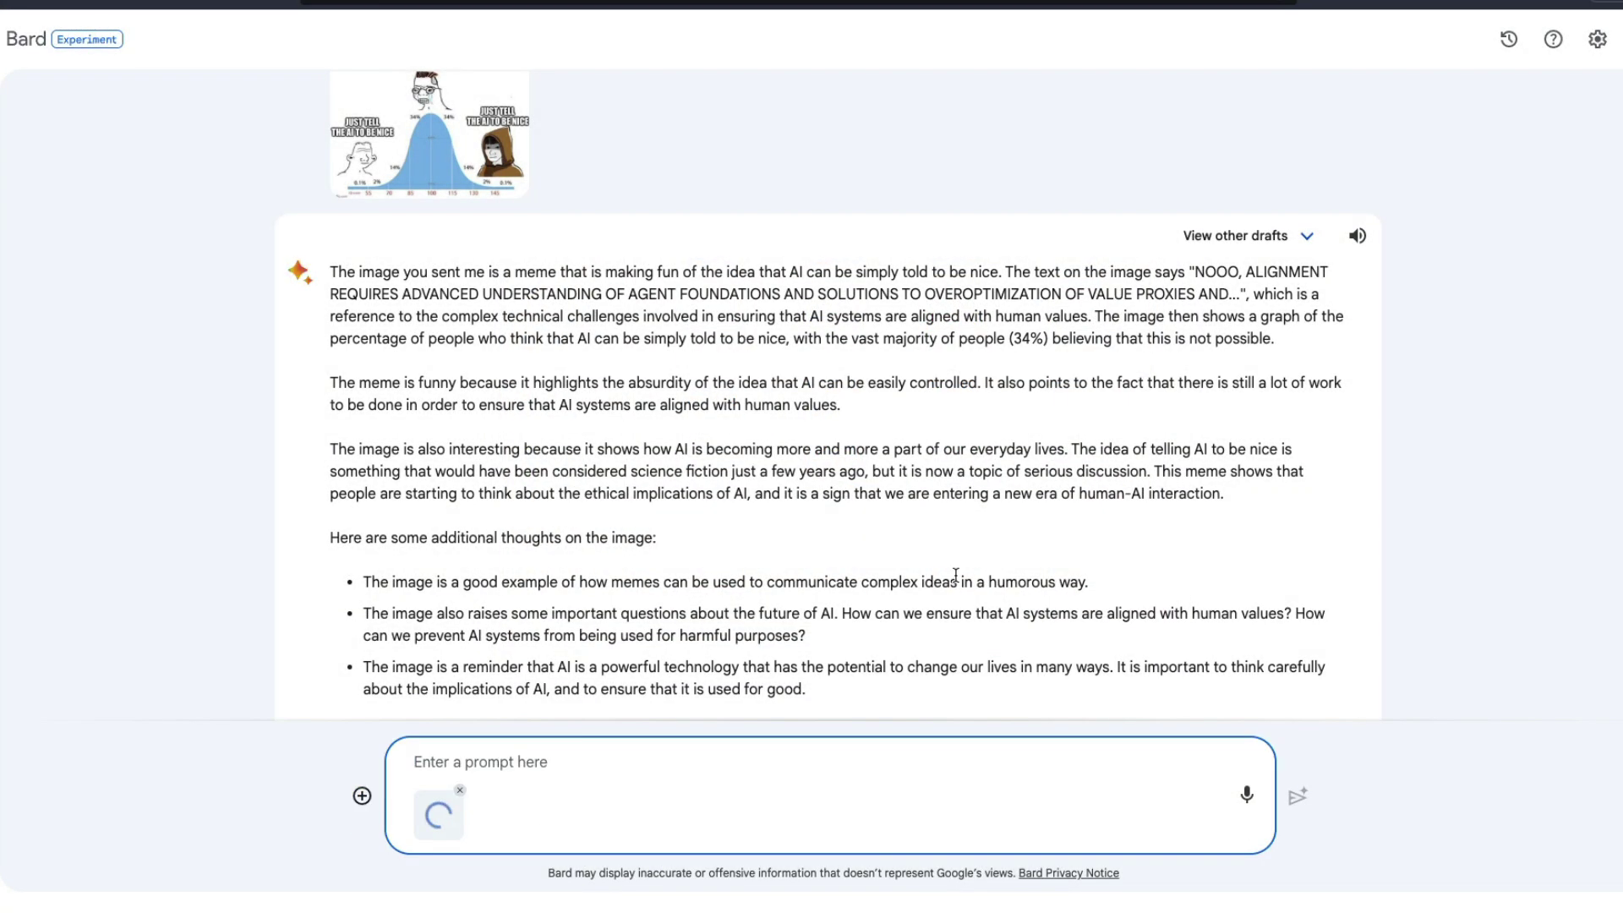
type("Summarize this")
key("Return")
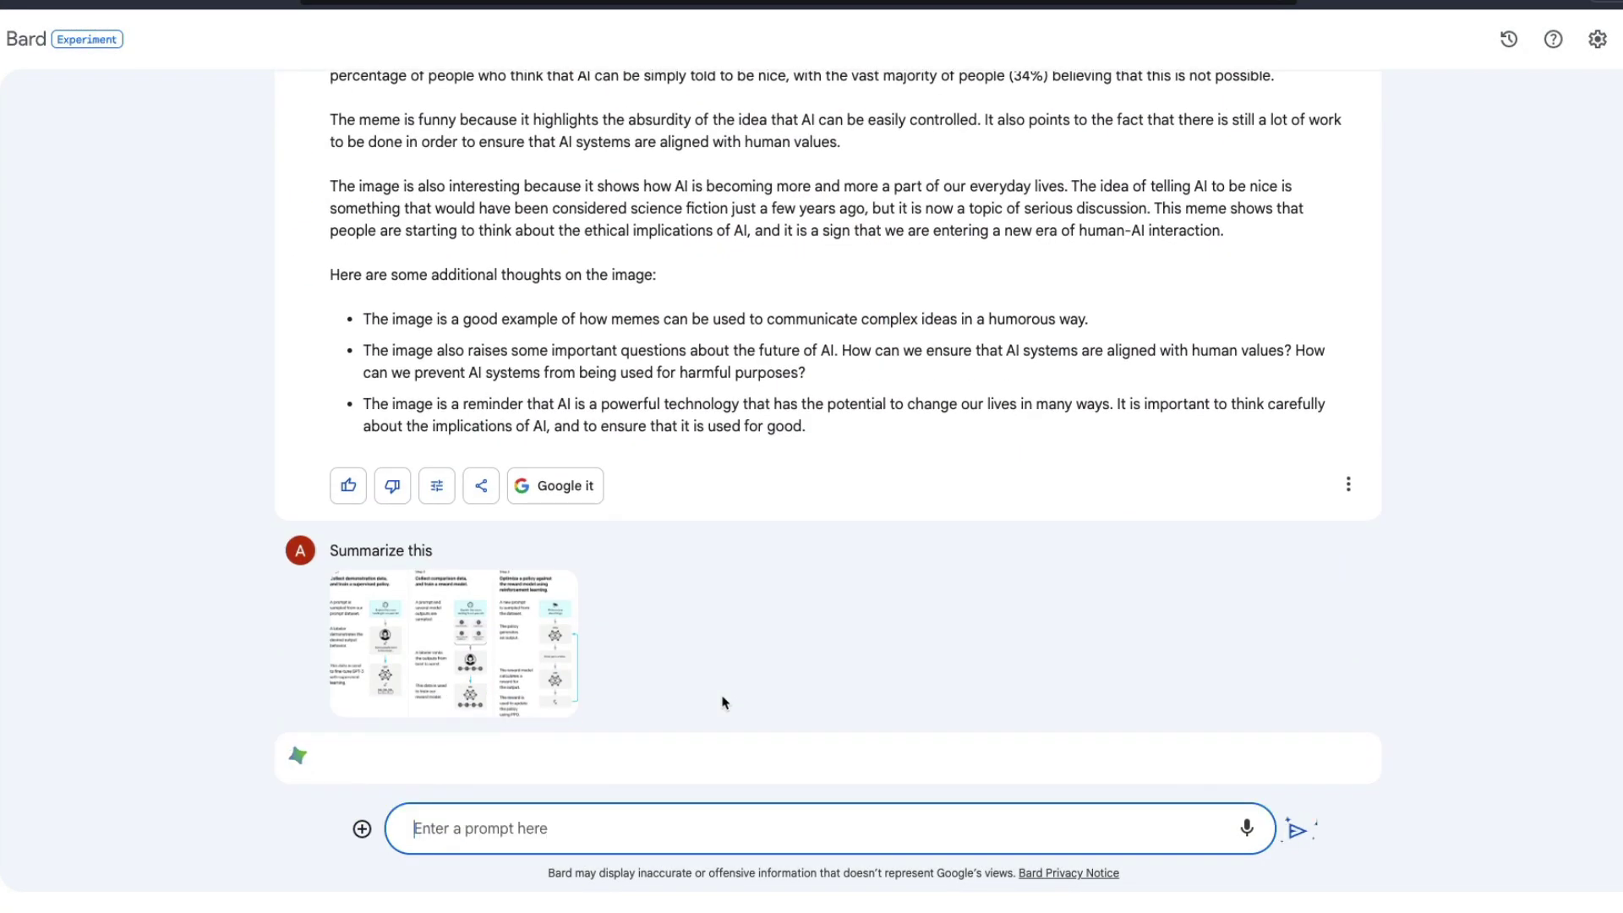